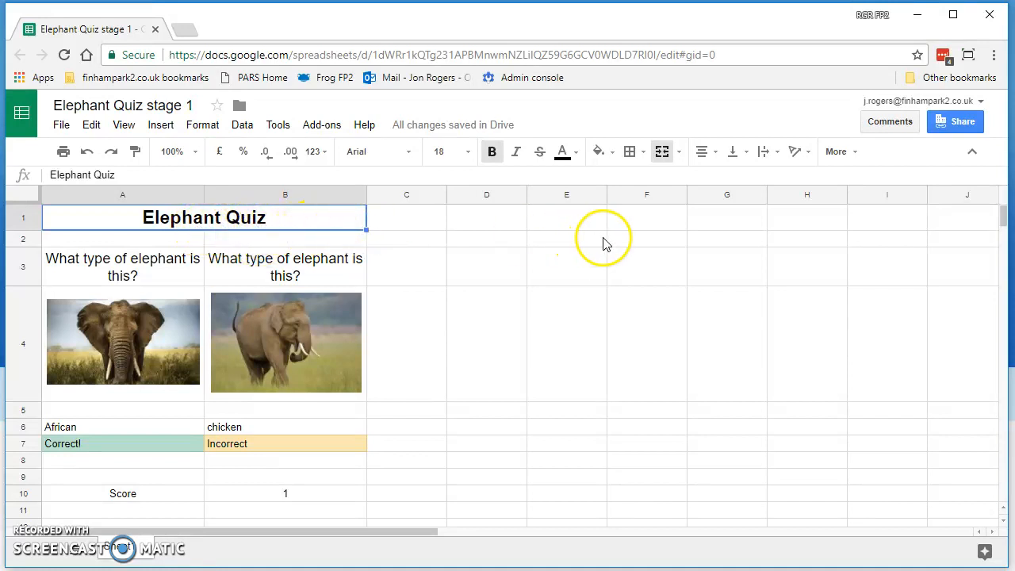
# Step: Add a medium-thickness outer border around the Elephant Quiz title cell
pyautogui.click(643, 153)
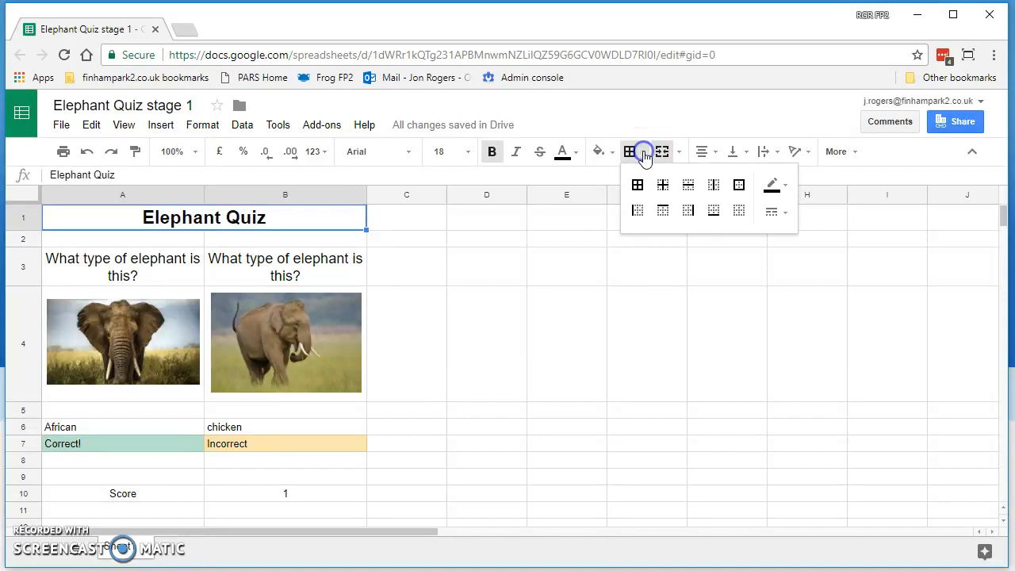
pyautogui.click(770, 214)
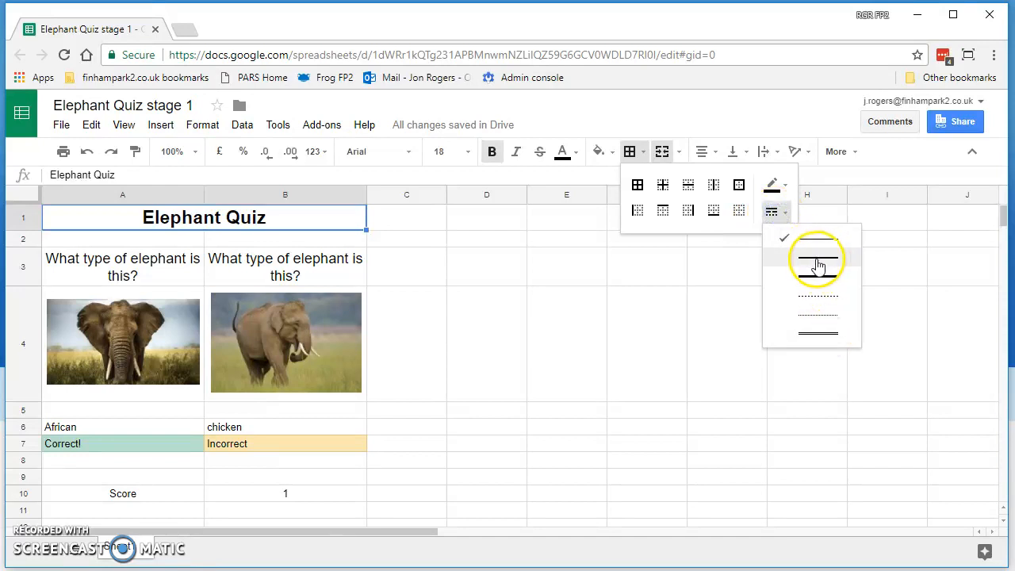
pyautogui.click(814, 266)
pyautogui.click(739, 187)
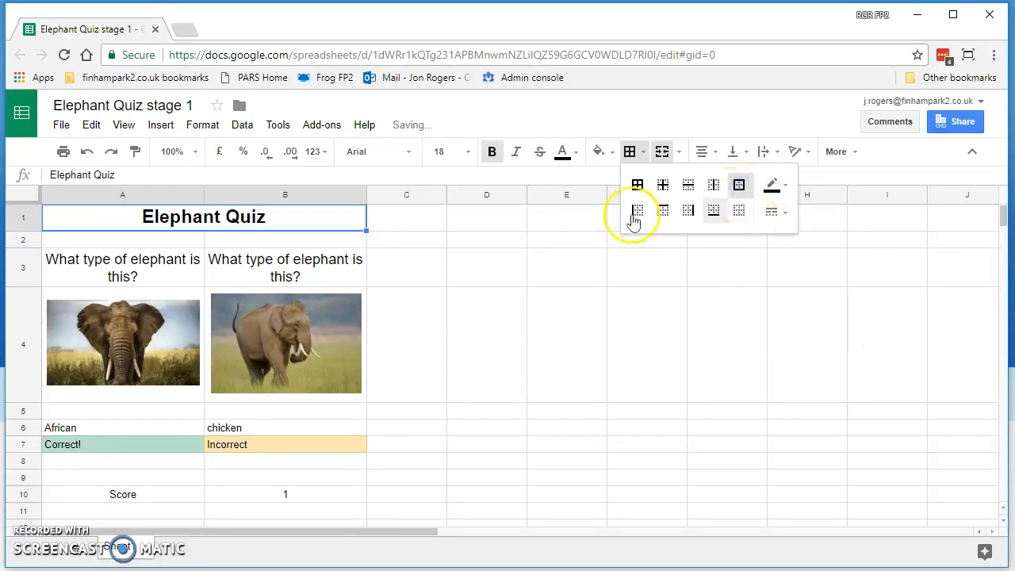
pyautogui.click(485, 331)
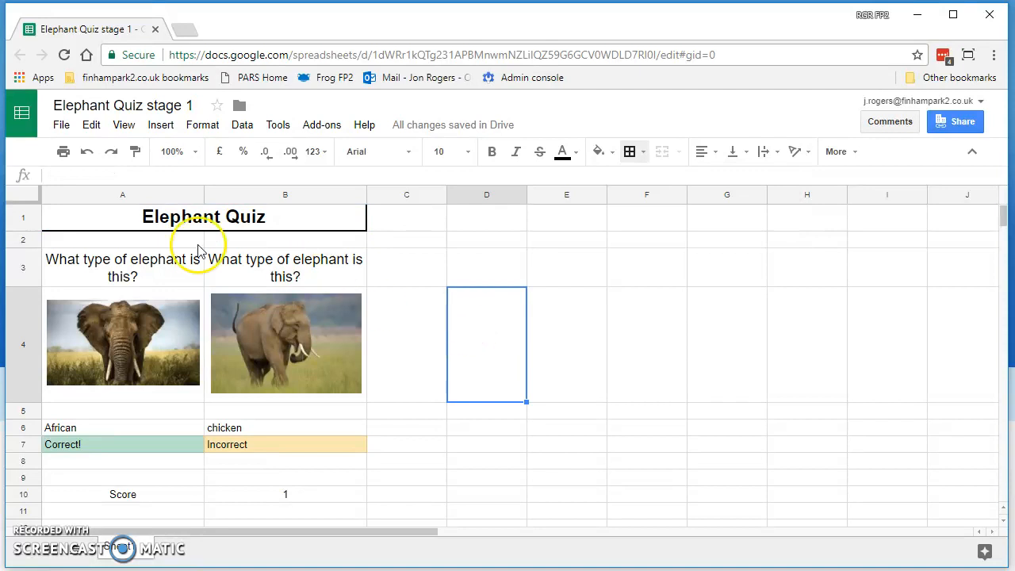
# Step: Add a narrow blank column before the quiz columns and one blank row above the title
pyautogui.rightClick(71, 195)
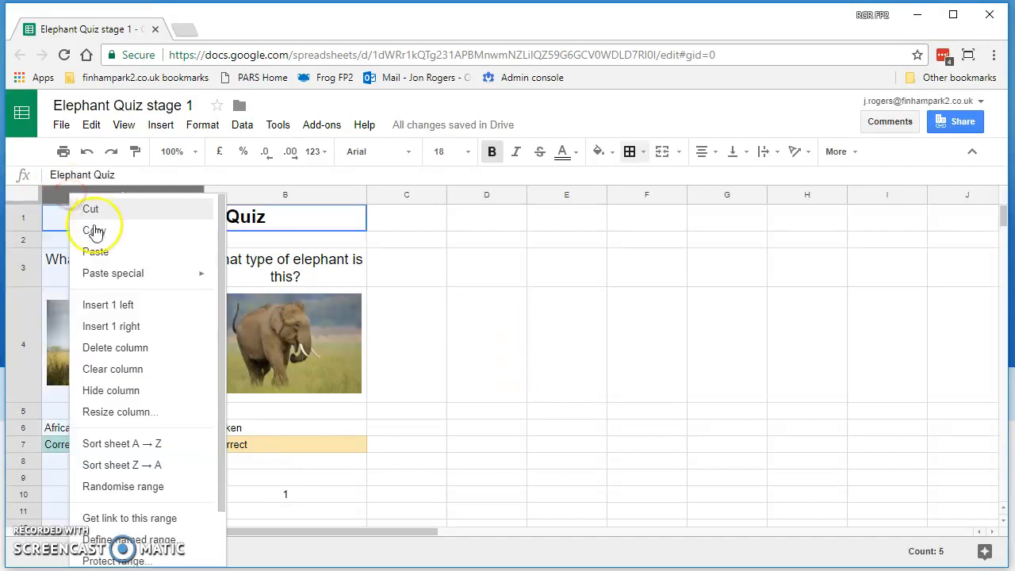
pyautogui.click(131, 305)
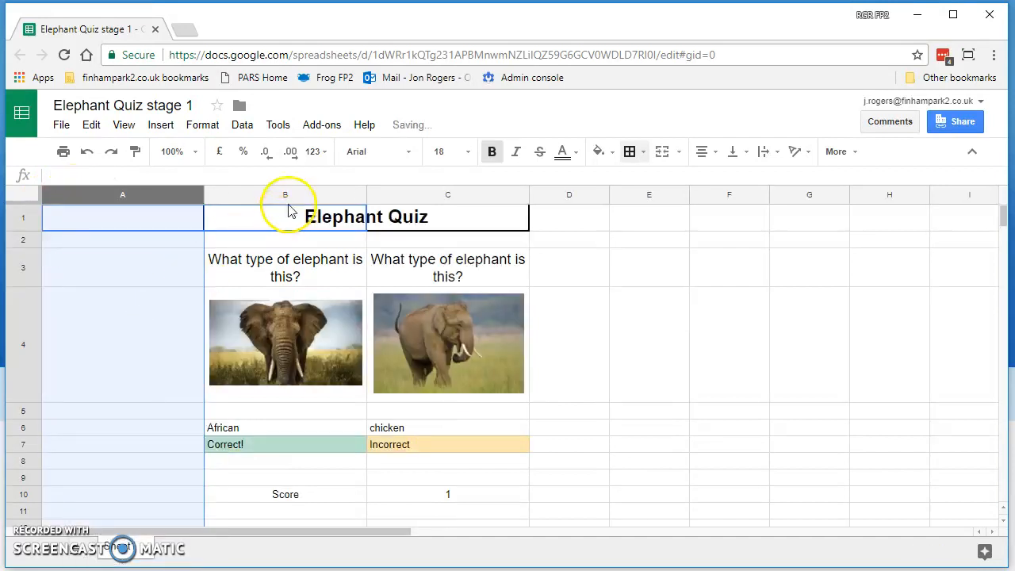
pyautogui.rightClick(11, 214)
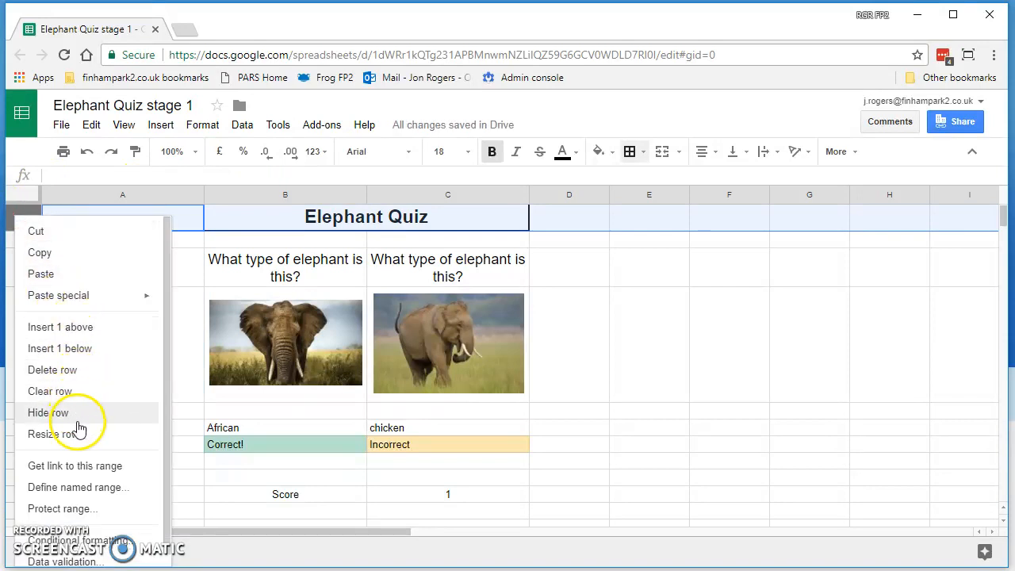
pyautogui.click(69, 332)
pyautogui.click(166, 274)
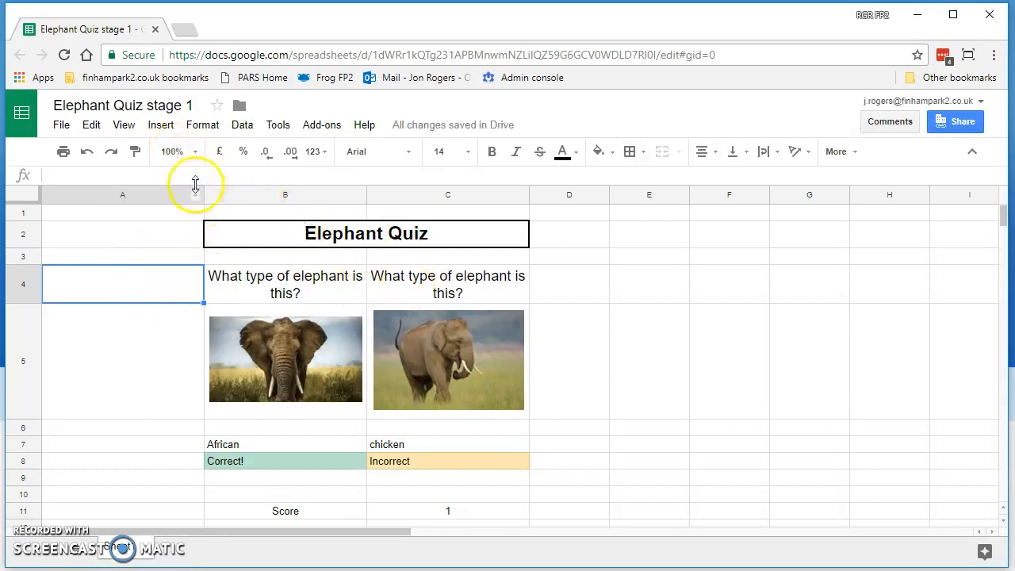
pyautogui.moveTo(203, 190); pyautogui.dragTo(63, 195)
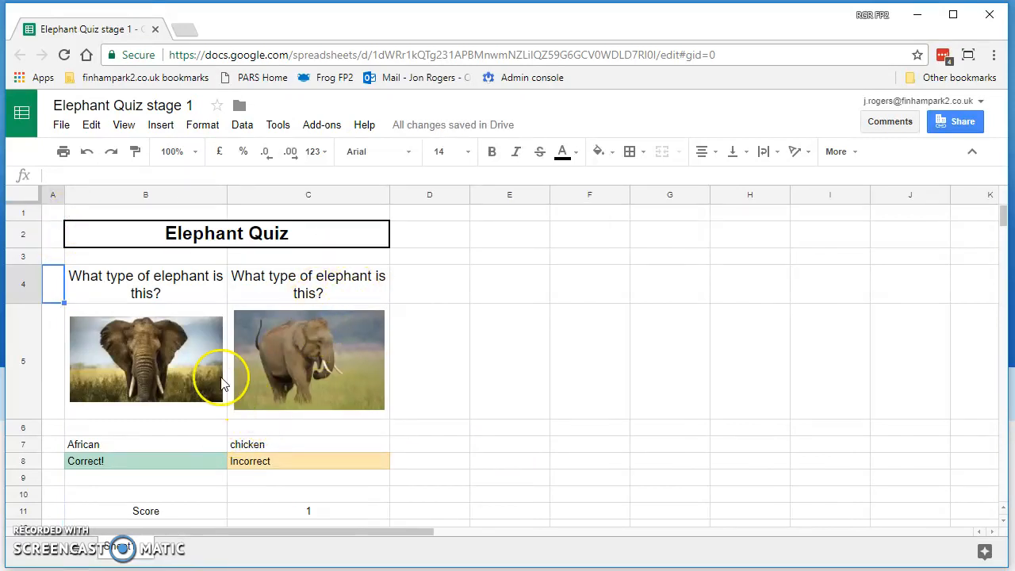
# Step: Add an outer border around the first question and its picture in B4:B5
pyautogui.click(157, 293)
pyautogui.moveTo(156, 293); pyautogui.dragTo(289, 416)
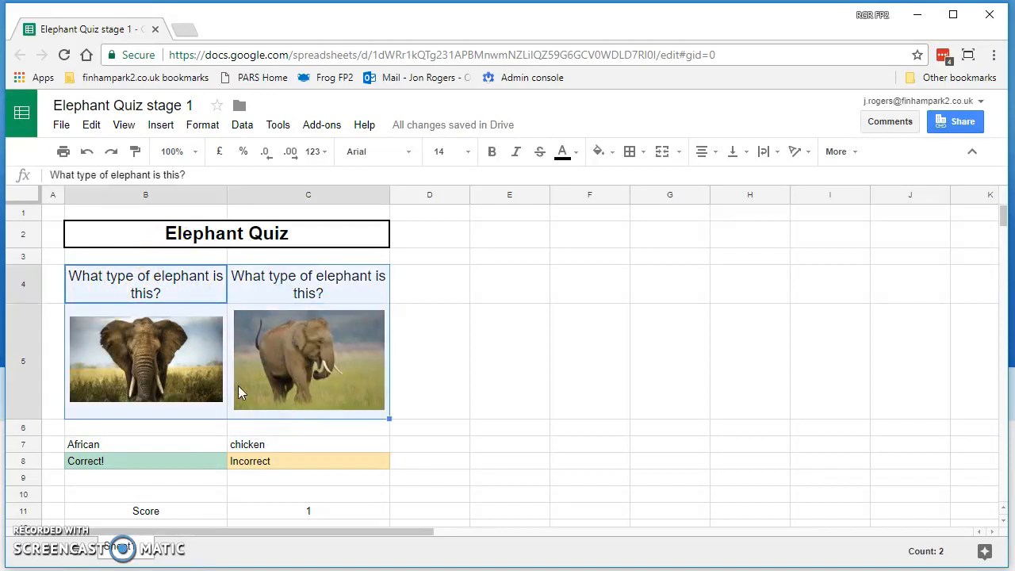
pyautogui.moveTo(172, 295); pyautogui.dragTo(175, 404)
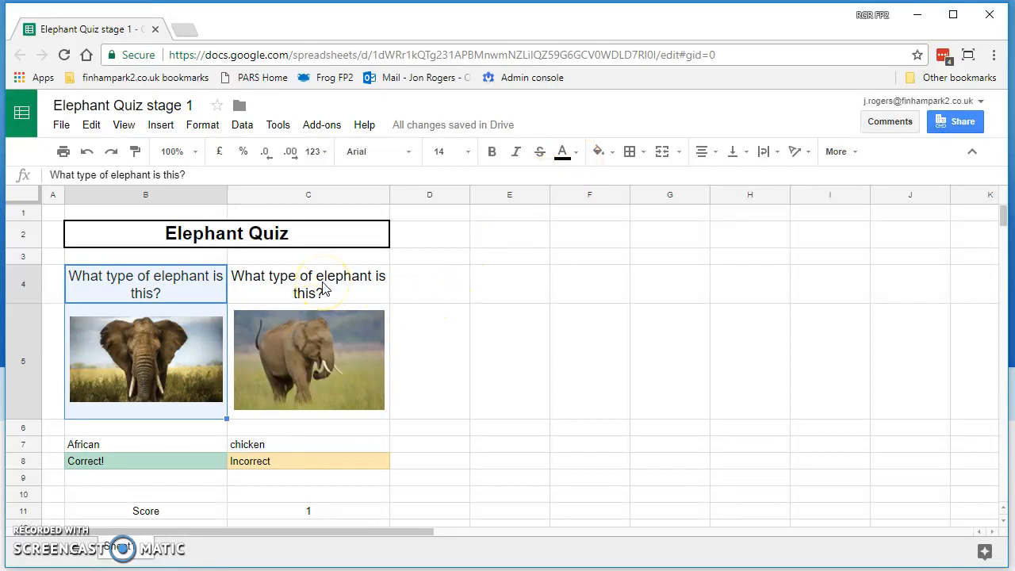
pyautogui.moveTo(324, 289); pyautogui.dragTo(320, 400)
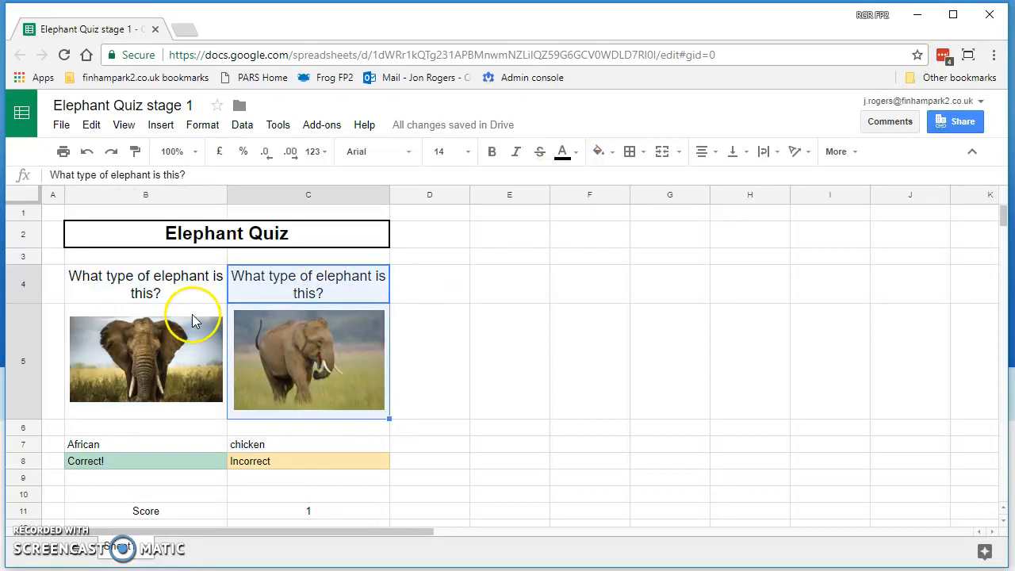
pyautogui.moveTo(182, 283); pyautogui.dragTo(174, 408)
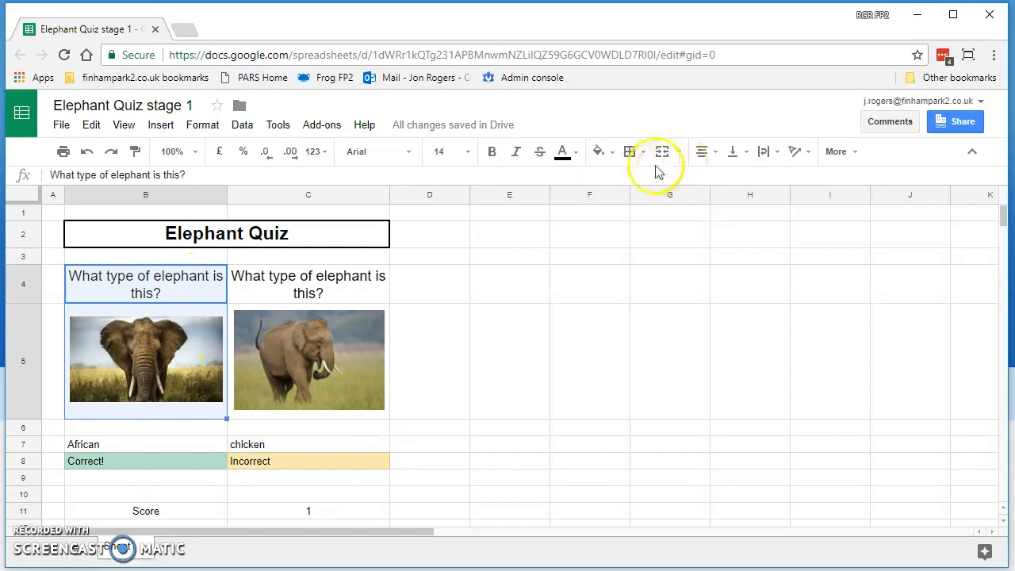
pyautogui.click(631, 152)
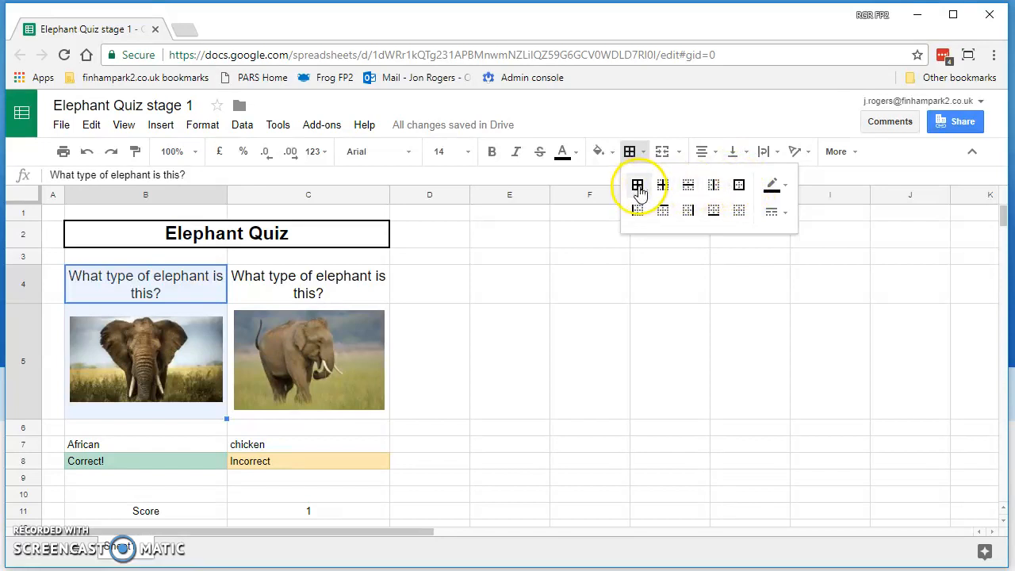
pyautogui.click(741, 190)
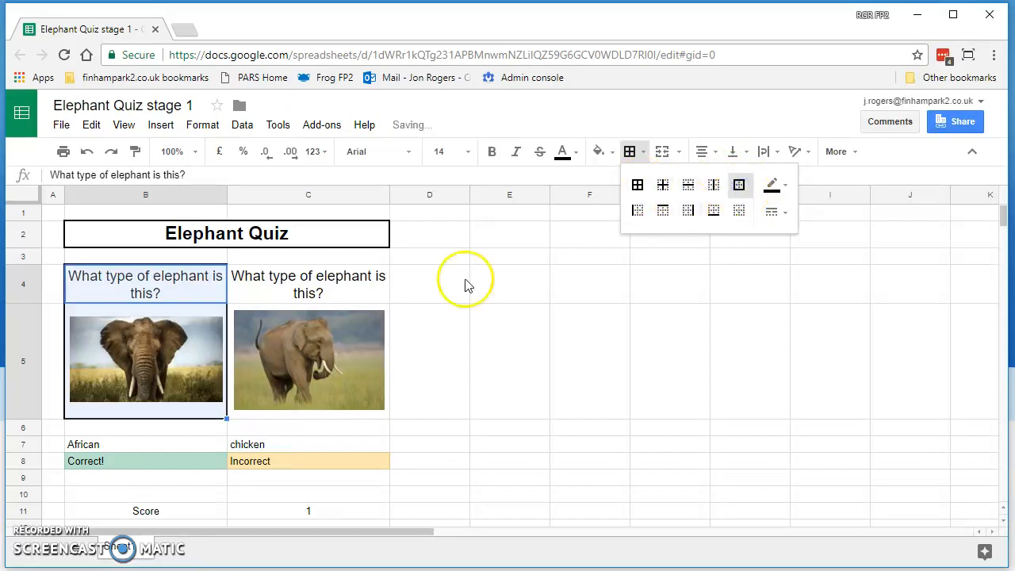
# Step: Add an outer border around the second question and its picture in C4:C5
pyautogui.moveTo(351, 290); pyautogui.dragTo(342, 365)
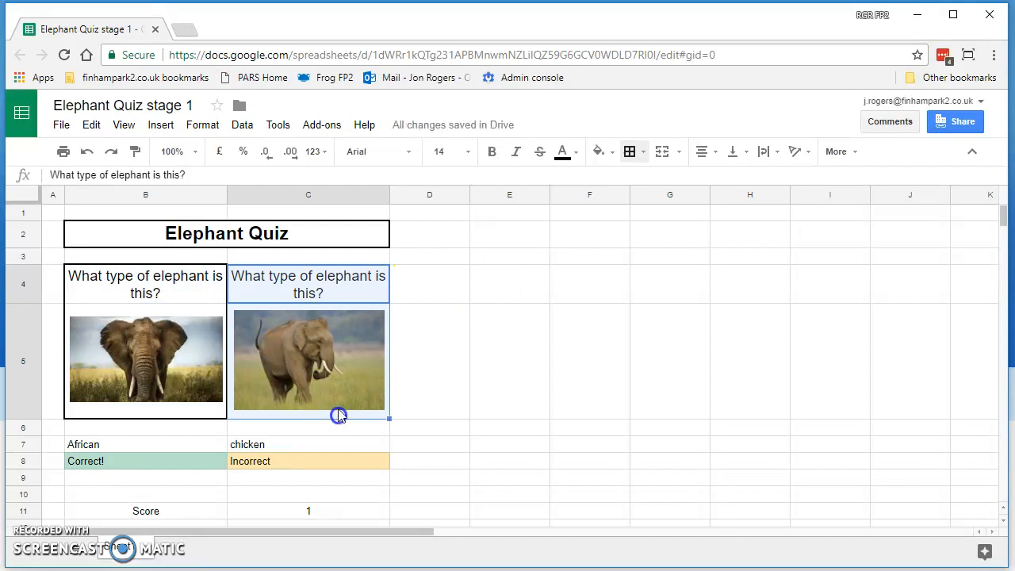
pyautogui.click(630, 151)
pyautogui.click(738, 187)
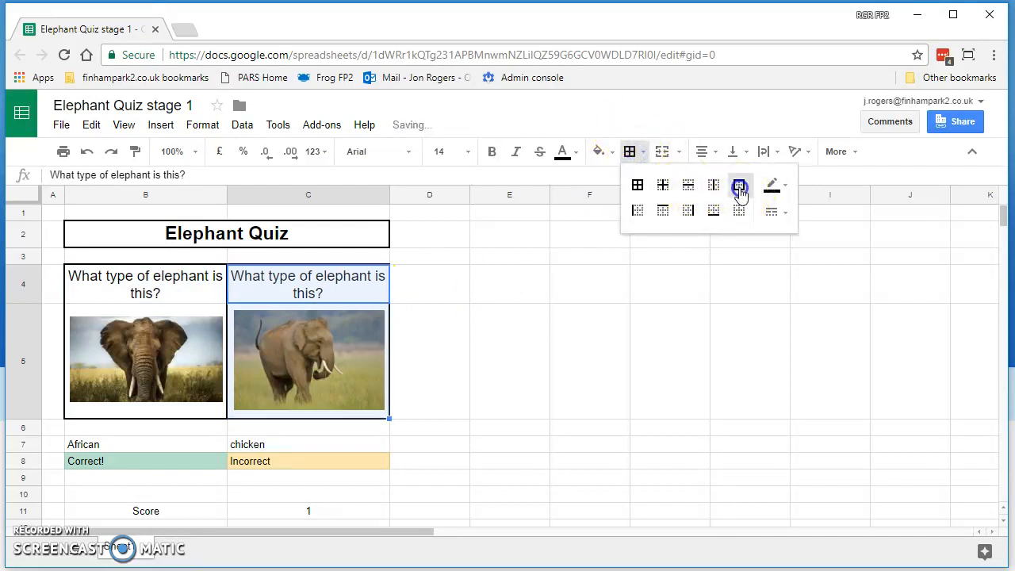
pyautogui.click(488, 378)
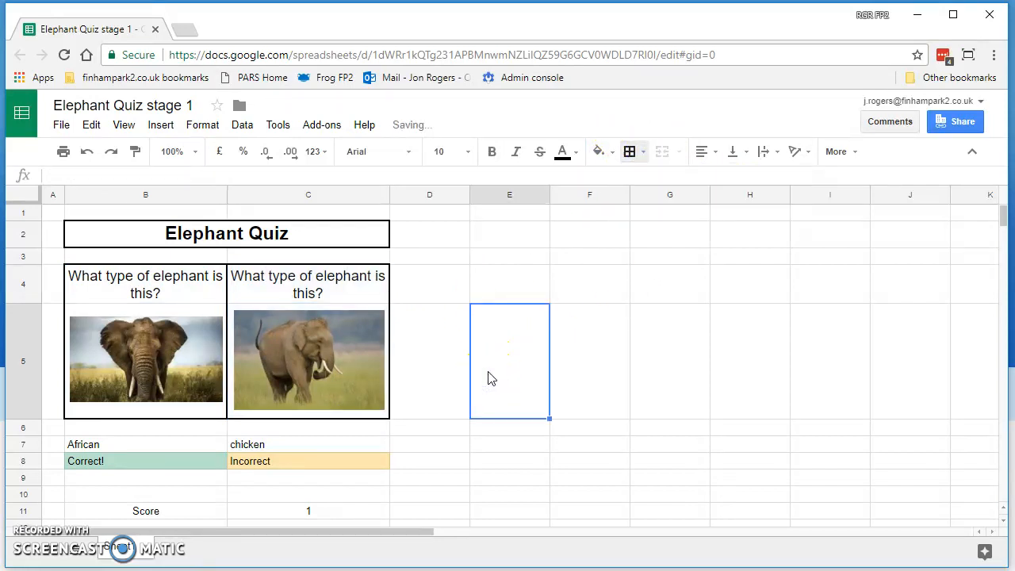
# Step: Fill the answer cells B7:C7 with light yellow
pyautogui.scroll(-1, 488, 378)
pyautogui.click(179, 401)
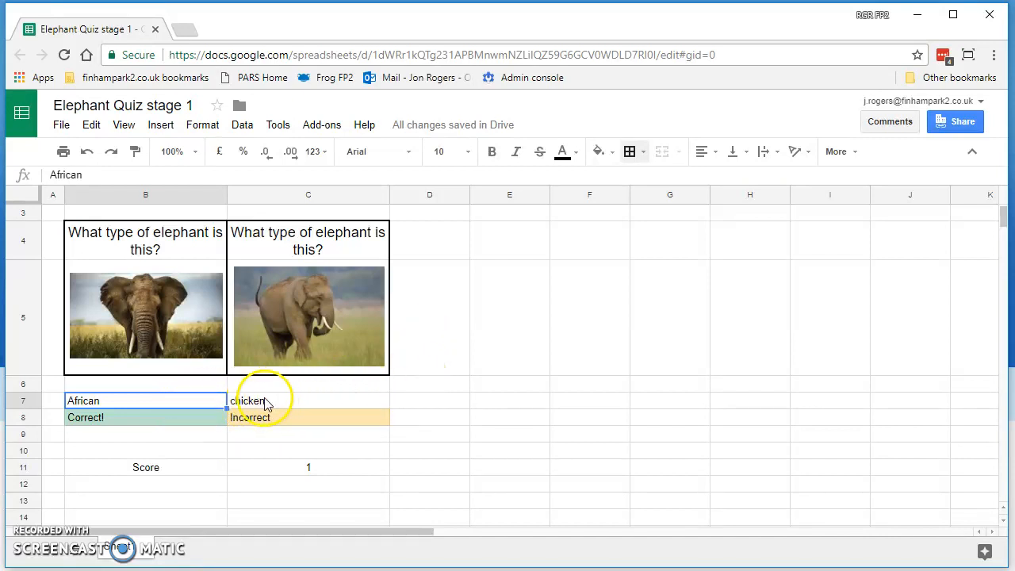
pyautogui.moveTo(281, 405); pyautogui.dragTo(204, 394)
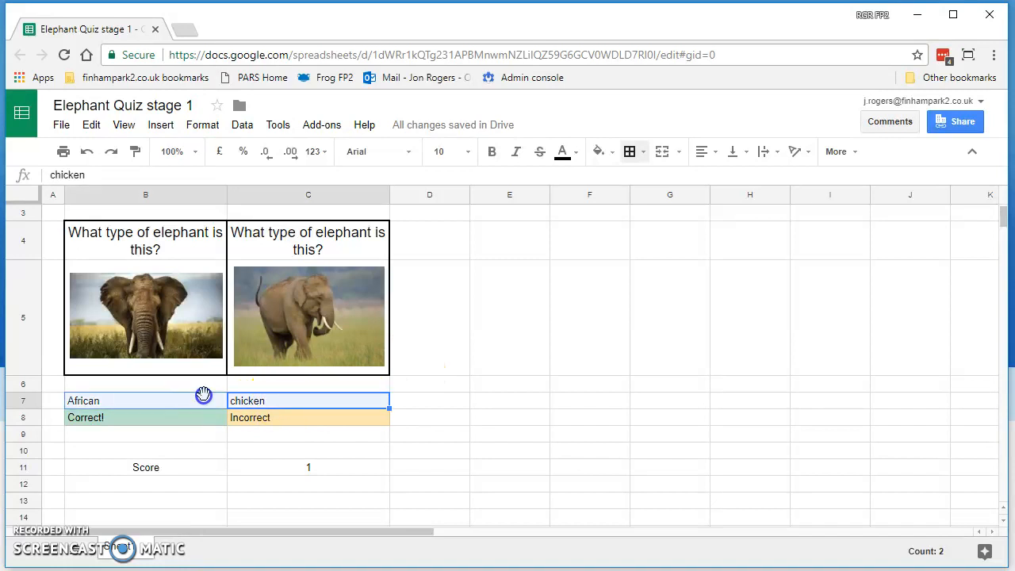
pyautogui.click(602, 152)
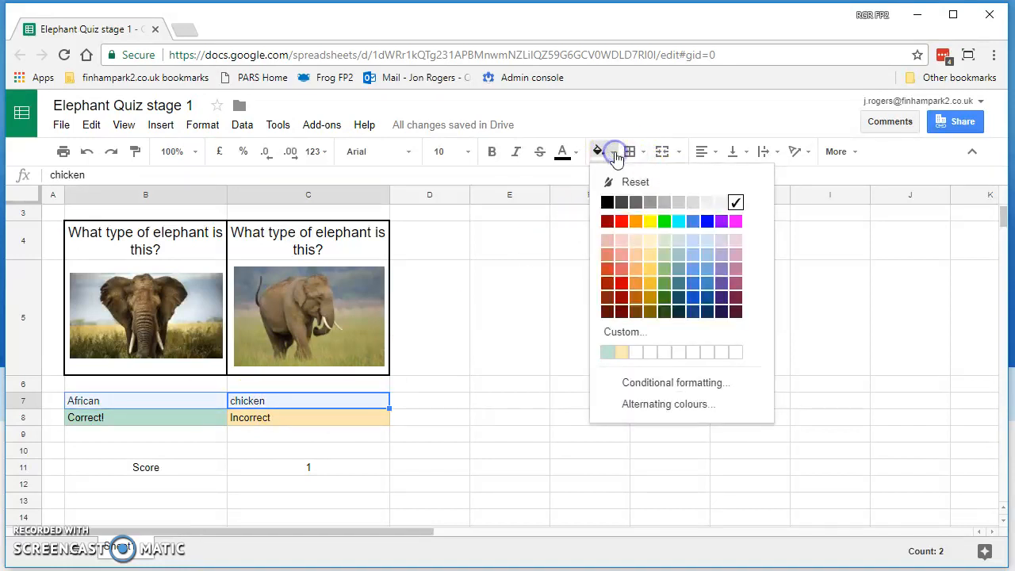
pyautogui.click(648, 241)
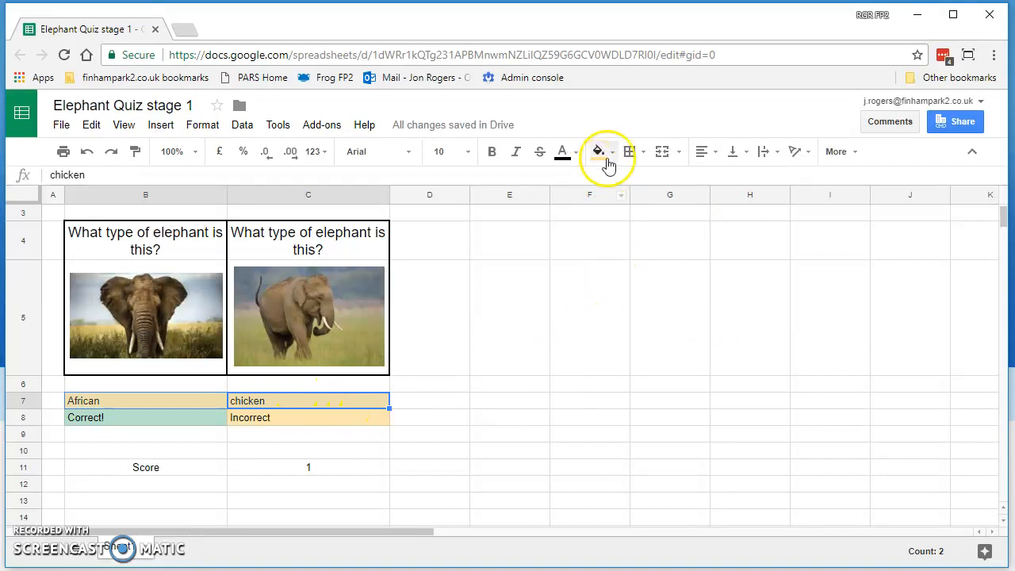
# Step: Make the answer text in B7:C7 bold with font size 14
pyautogui.click(491, 151)
pyautogui.click(466, 151)
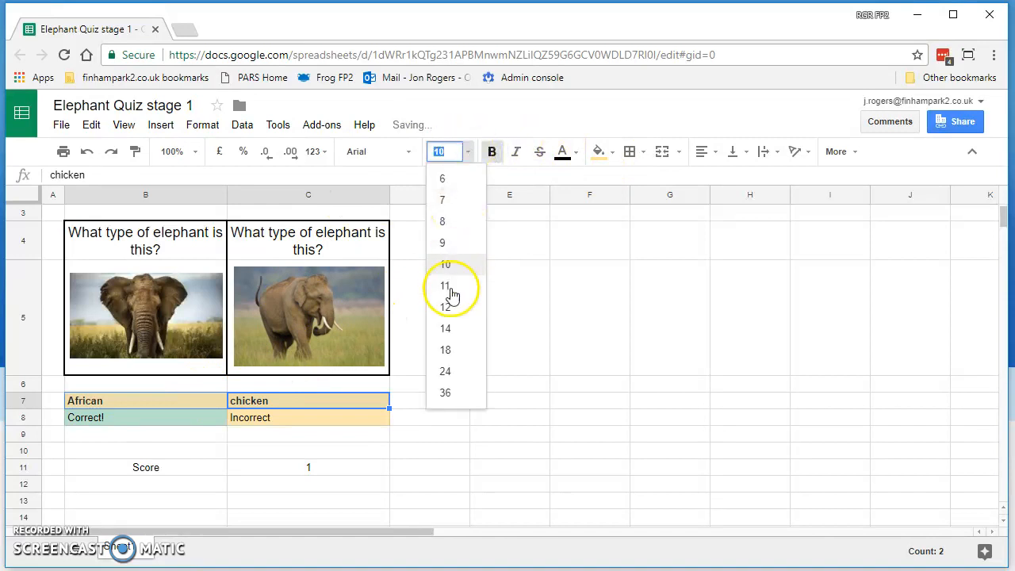
pyautogui.click(455, 329)
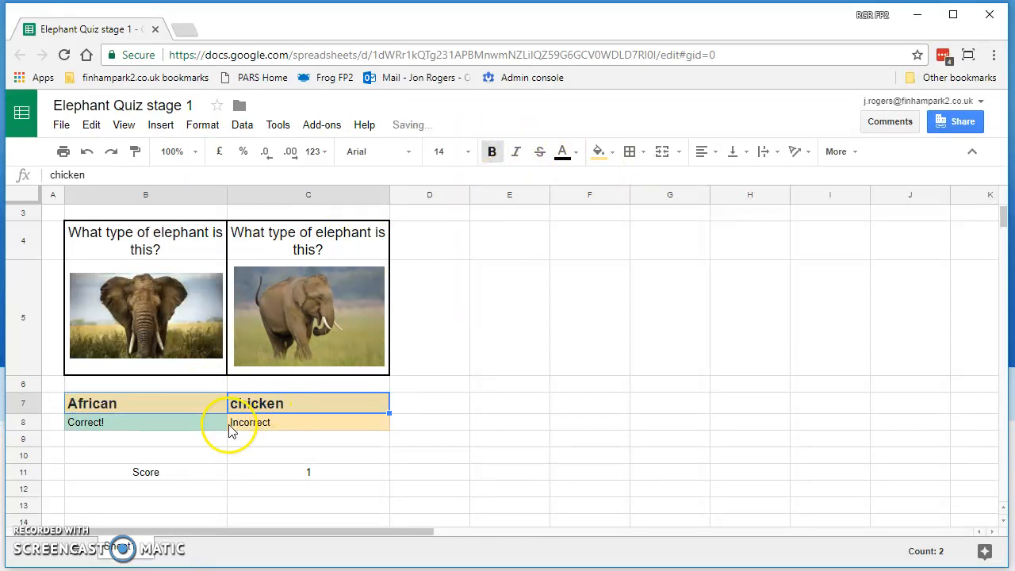
# Step: Set the font size of the Correct/Incorrect feedback cells B8:C8 to 14
pyautogui.moveTo(197, 428); pyautogui.dragTo(280, 421)
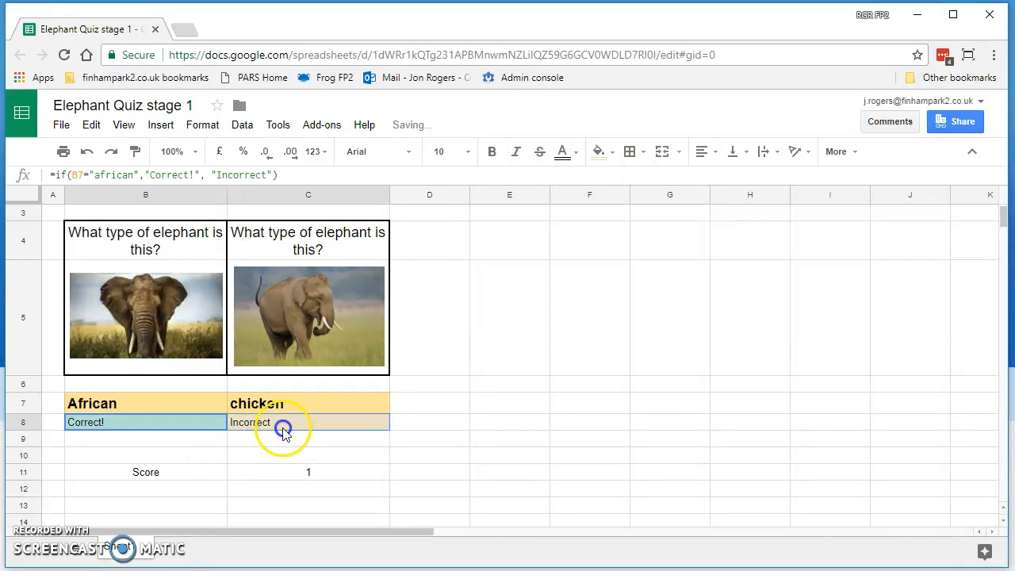
pyautogui.click(468, 152)
pyautogui.click(462, 328)
# Step: Centre the answer and feedback cells B7:C8 horizontally
pyautogui.moveTo(284, 424); pyautogui.dragTo(190, 403)
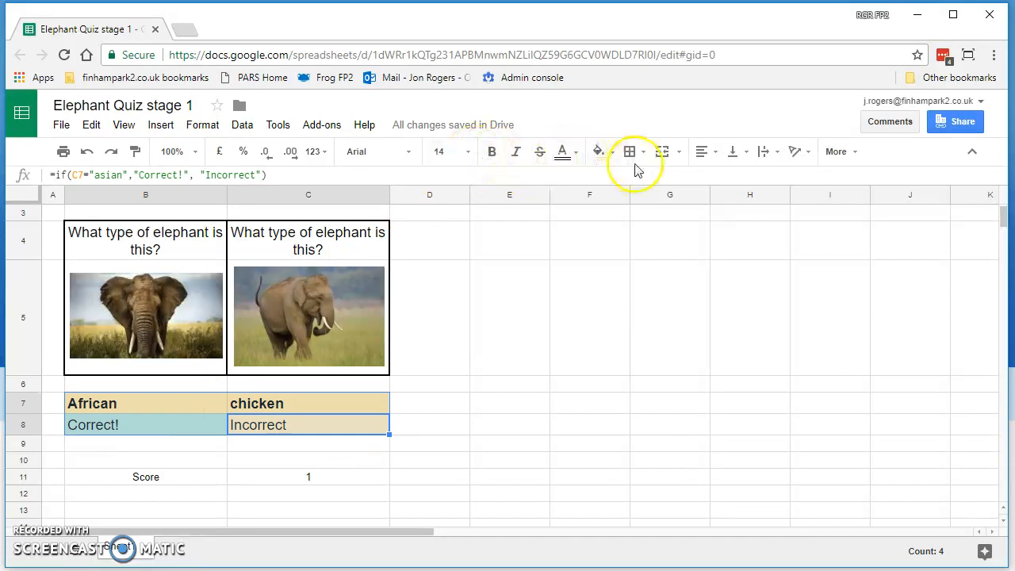
pyautogui.click(716, 157)
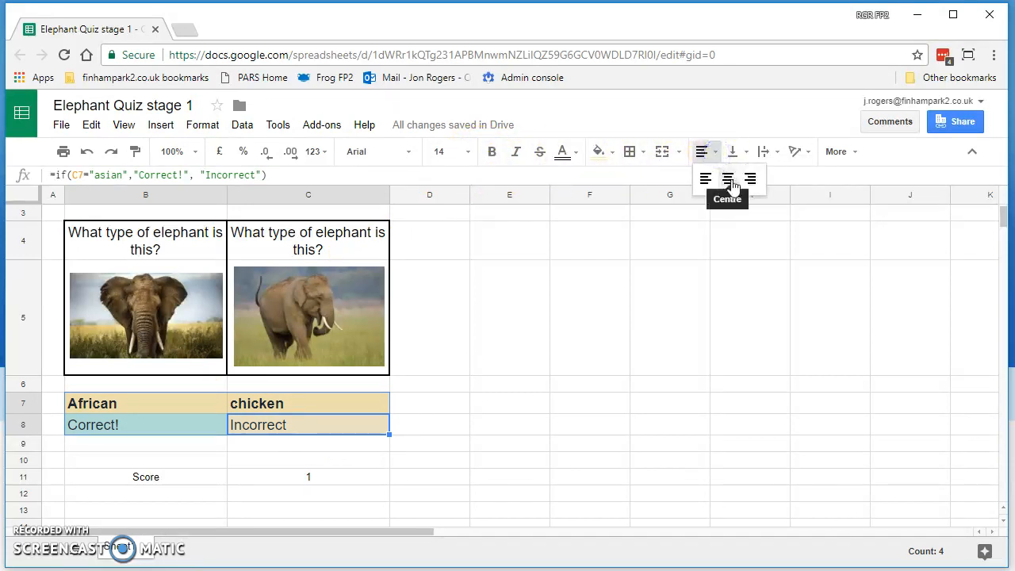
pyautogui.click(729, 181)
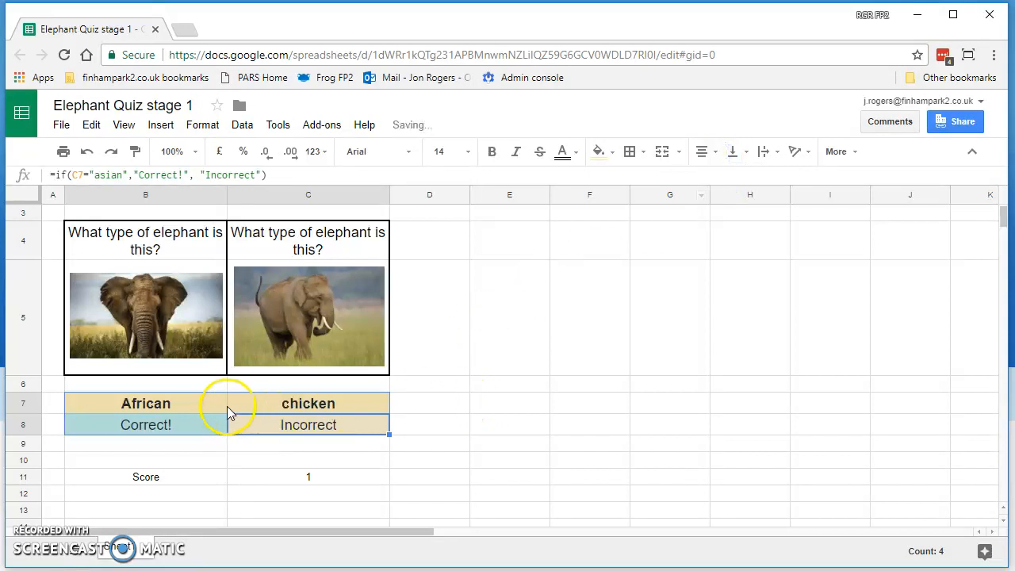
# Step: Enter "Type your answer in the yellow box below." in B6 and copy it to C6
pyautogui.click(204, 387)
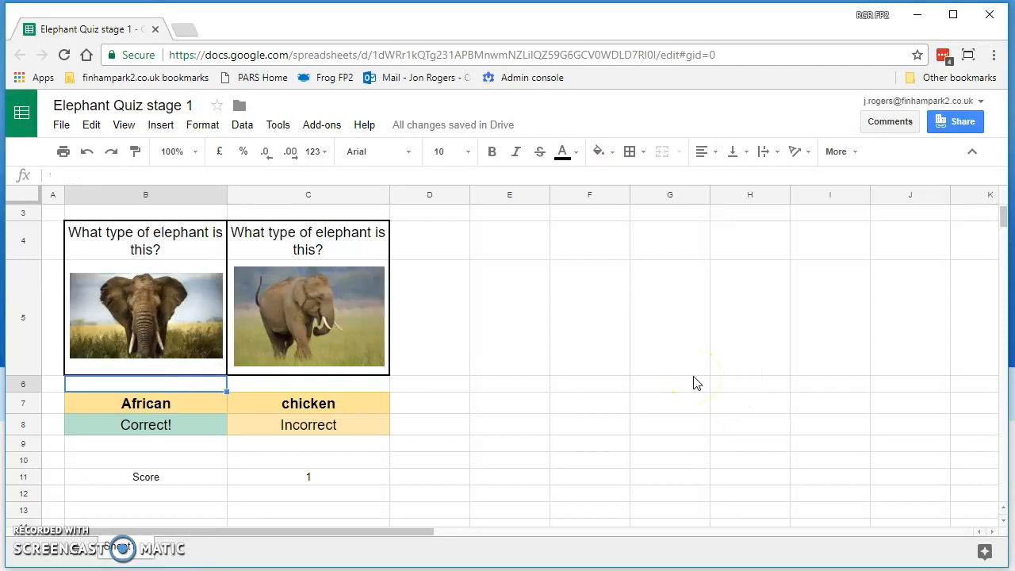
pyautogui.write('Type your answer in the')
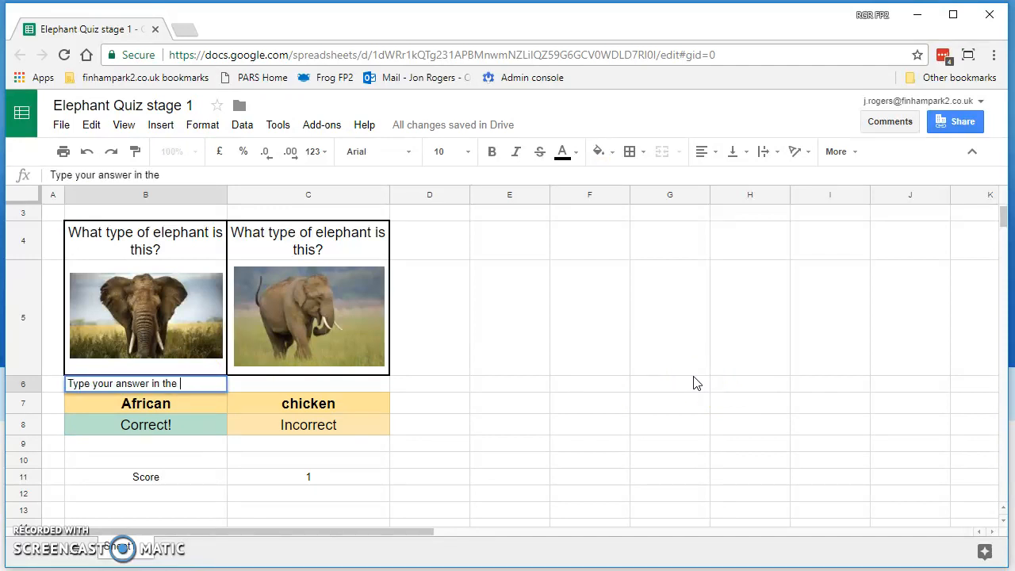
pyautogui.write(' yellow box below.')
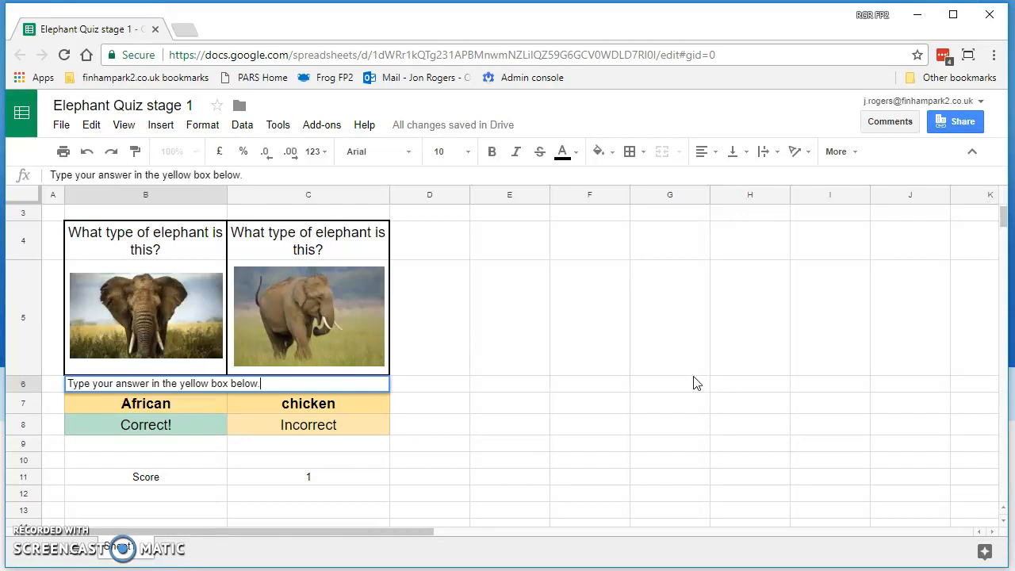
pyautogui.press('Return')
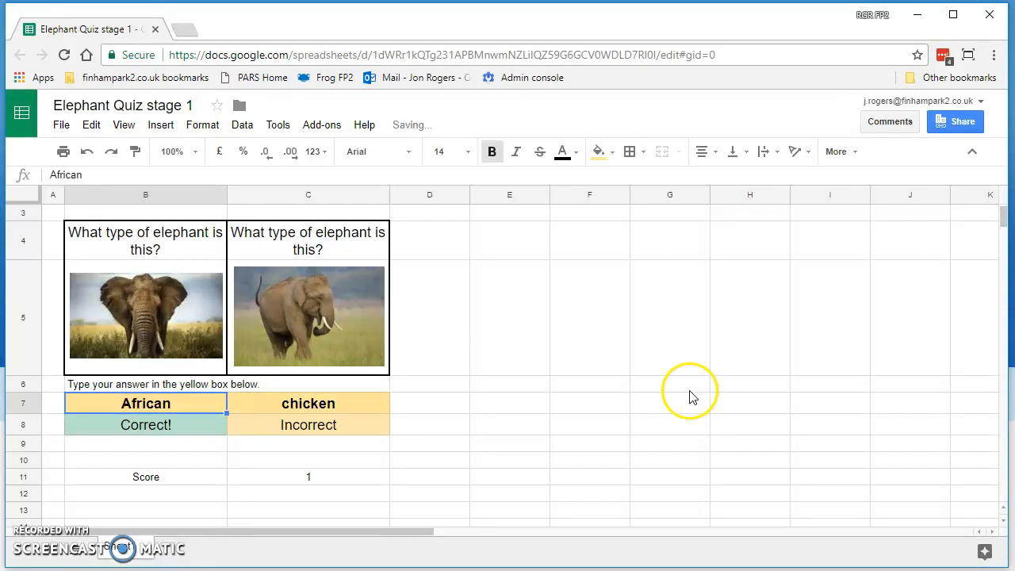
pyautogui.click(154, 385)
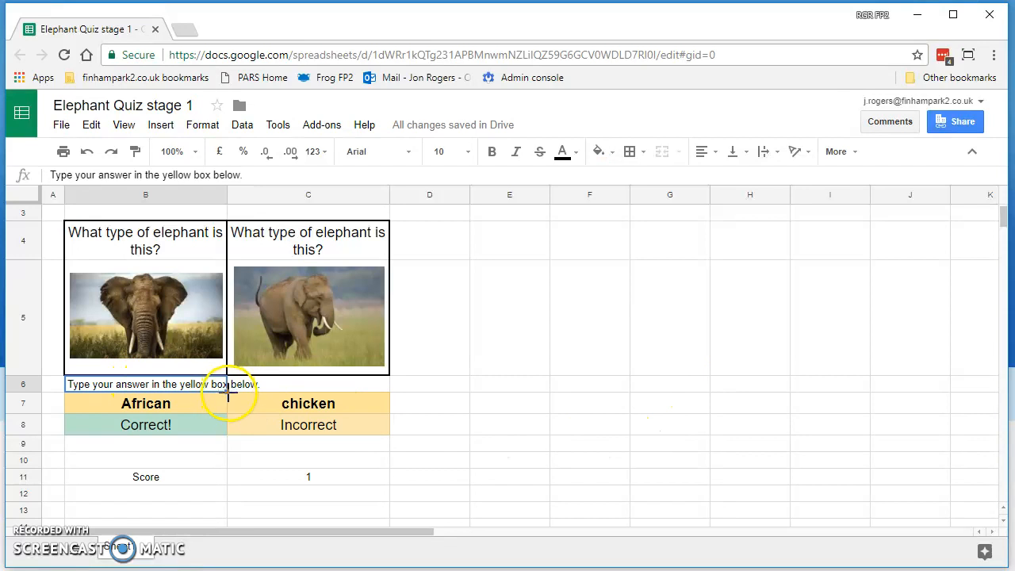
pyautogui.moveTo(378, 389); pyautogui.dragTo(379, 392)
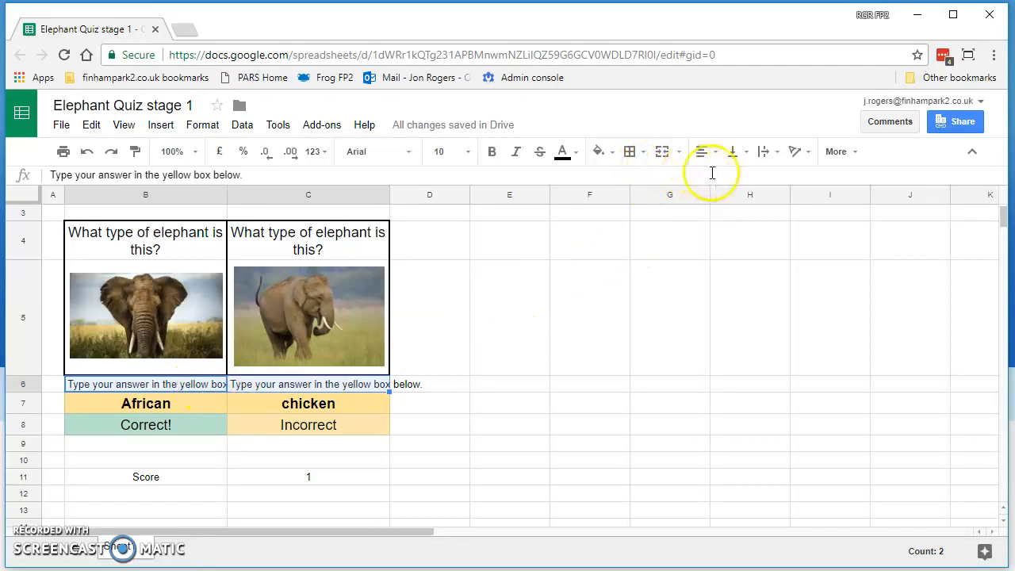
# Step: Wrap the instruction text in B6:C6 within its cells and centre it horizontally
pyautogui.click(776, 153)
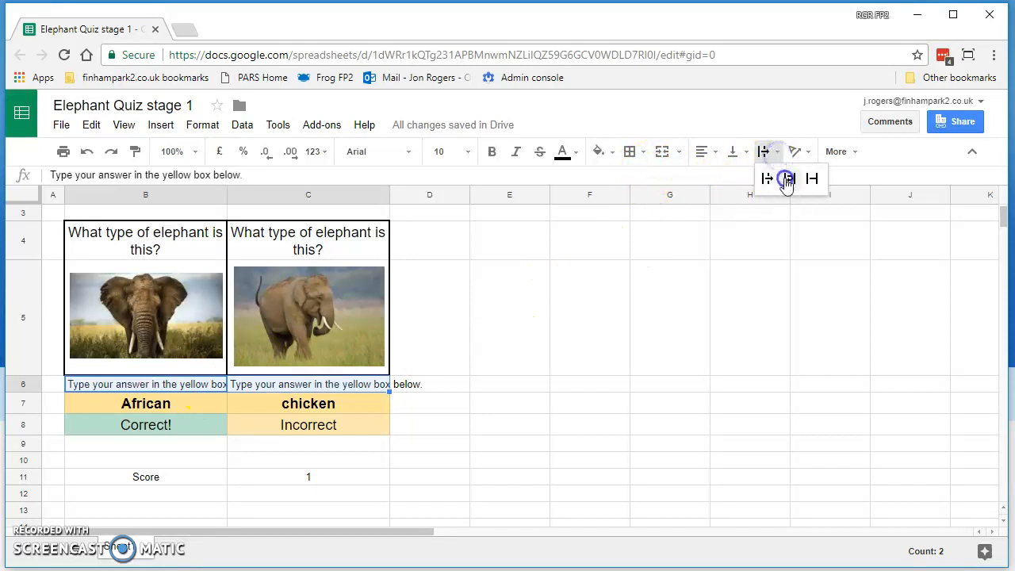
pyautogui.click(787, 179)
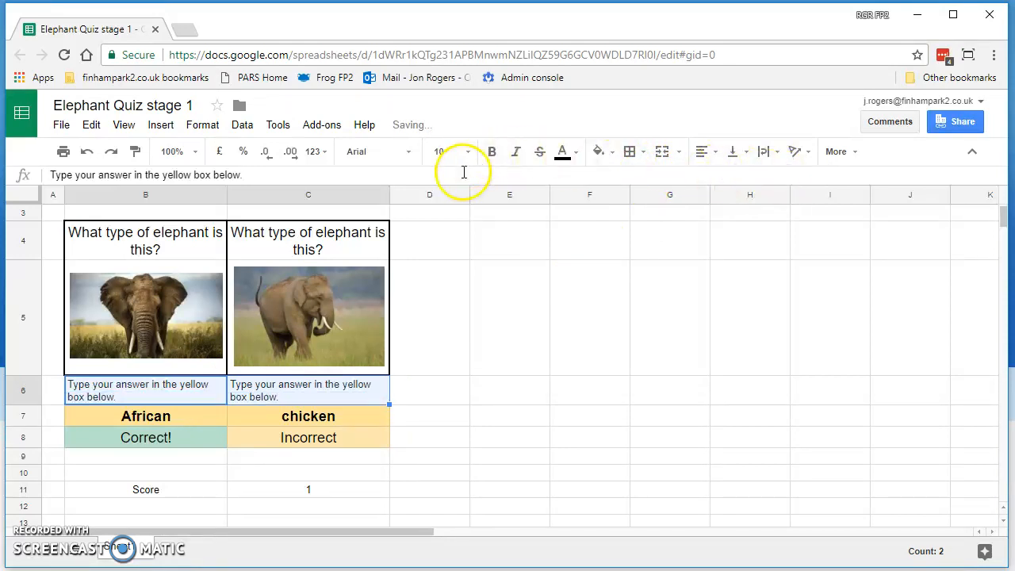
pyautogui.click(701, 151)
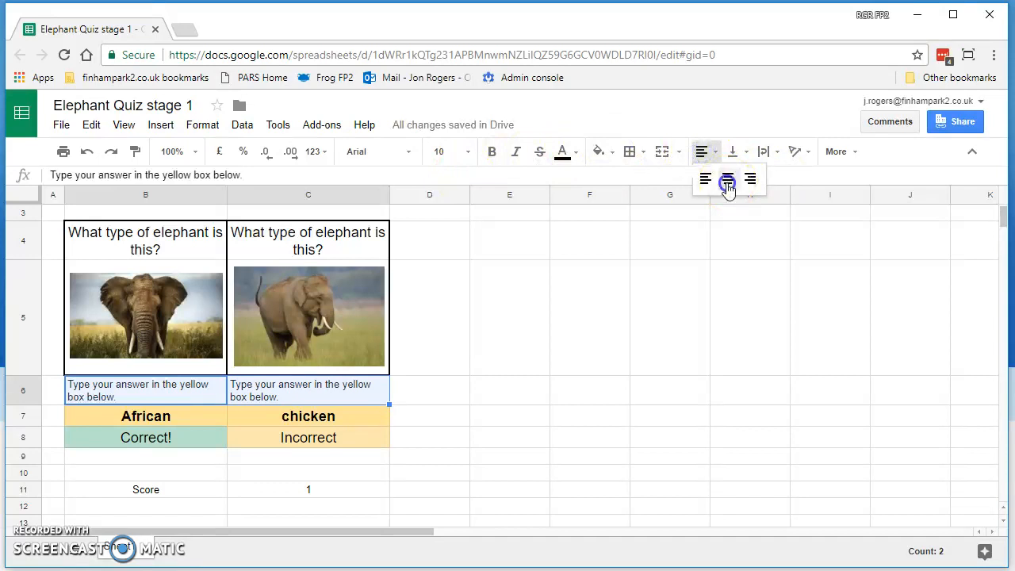
pyautogui.click(726, 182)
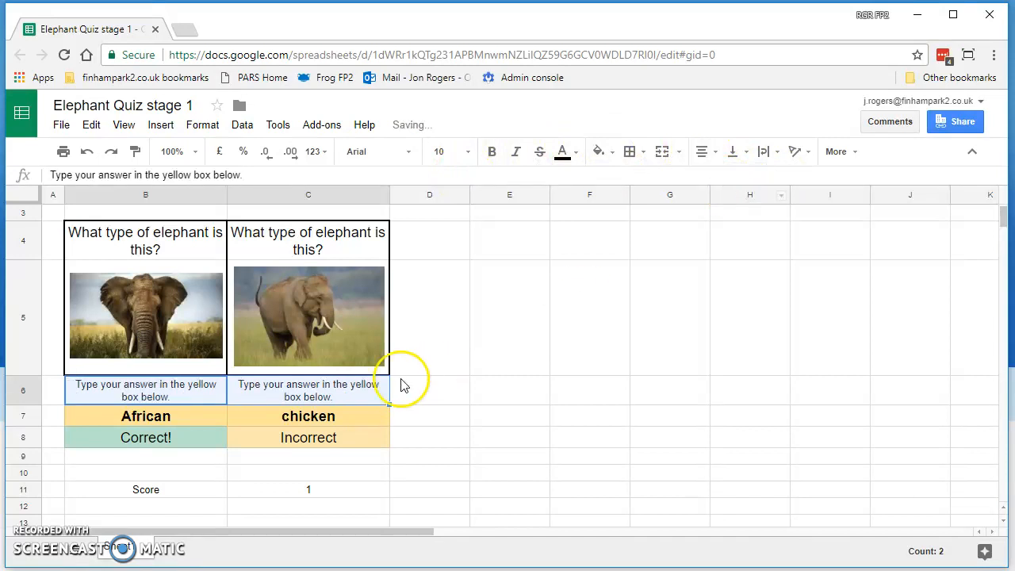
# Step: Apply black borders around and between the answer cells B7:C7
pyautogui.click(254, 411)
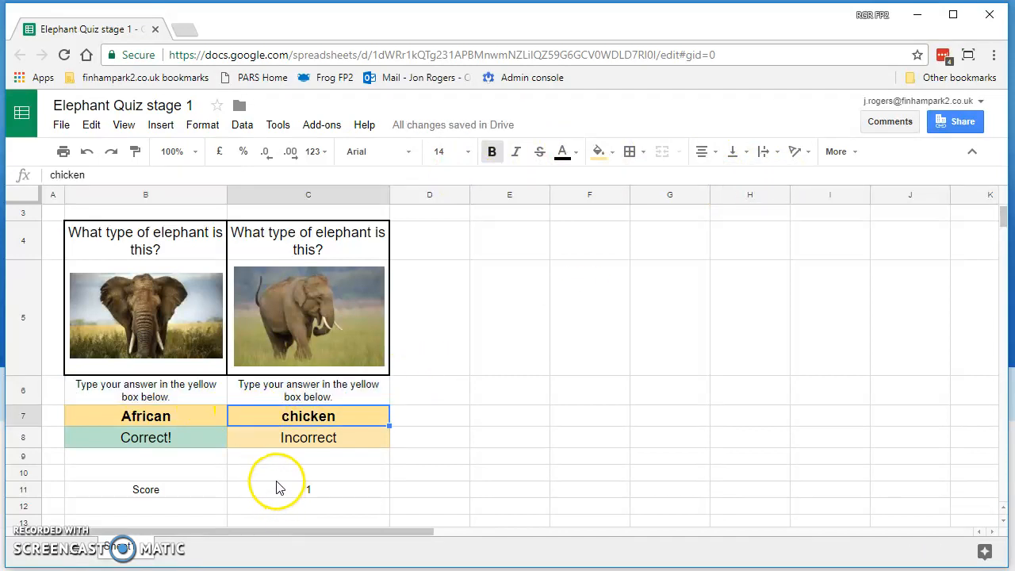
pyautogui.moveTo(169, 415); pyautogui.dragTo(251, 416)
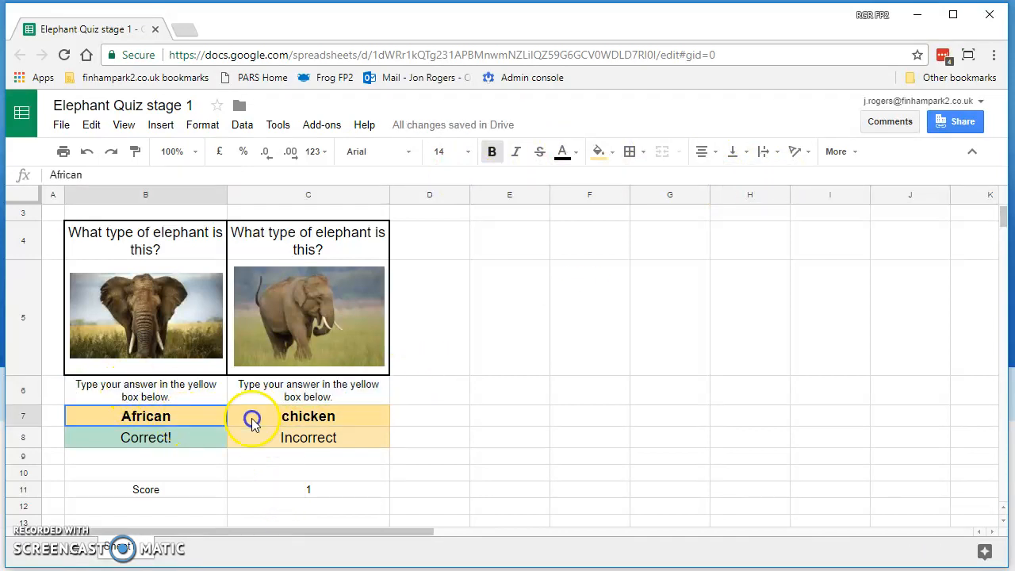
pyautogui.click(631, 153)
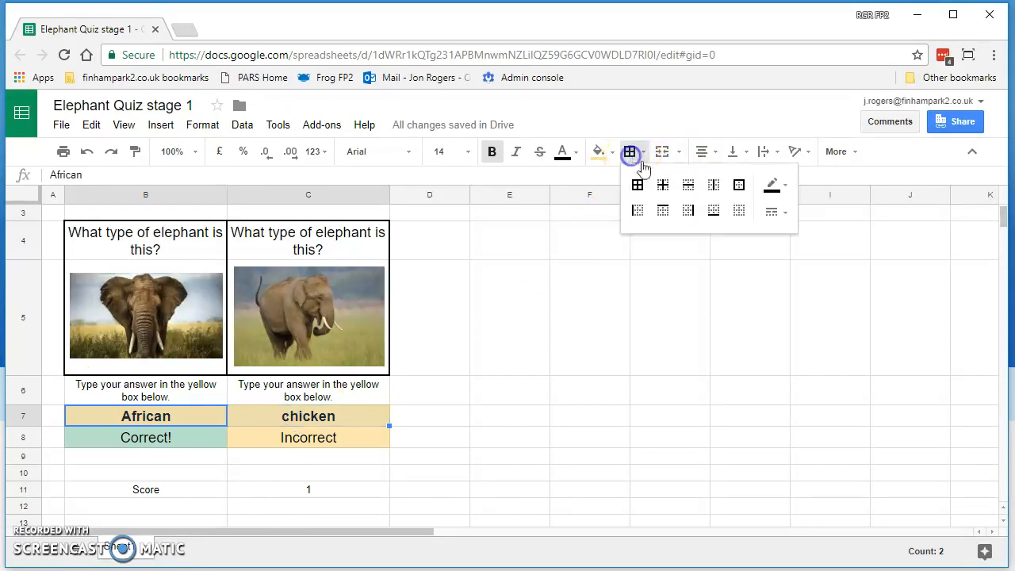
pyautogui.click(739, 188)
pyautogui.click(639, 187)
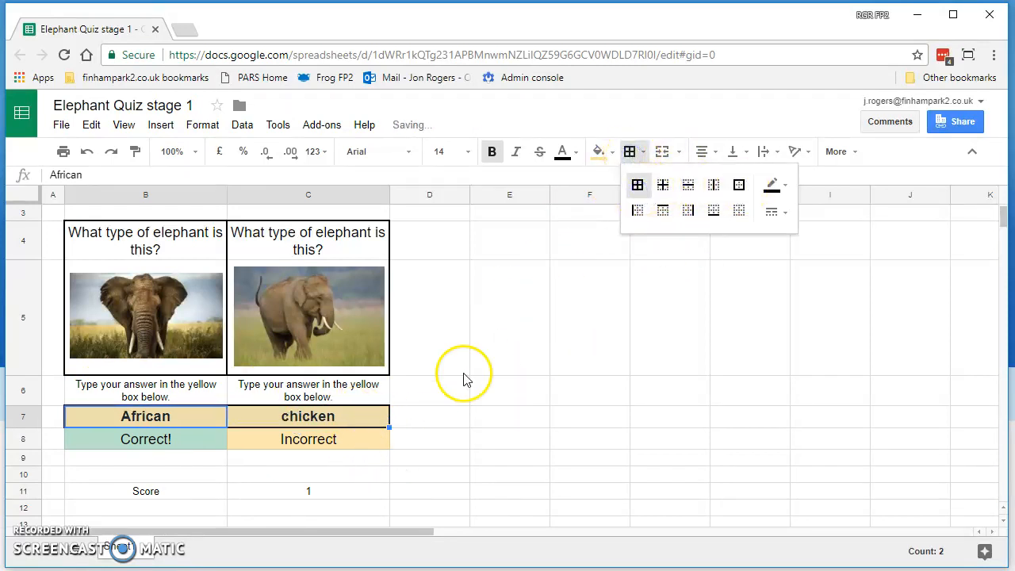
pyautogui.click(229, 464)
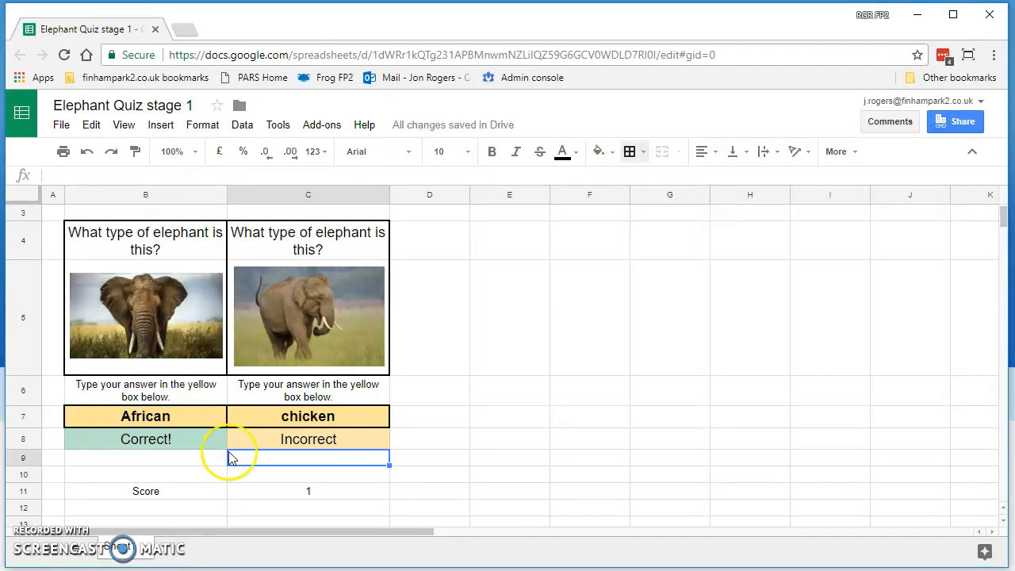
# Step: Change the fill colour of the answer cells B7:C7 to bright yellow
pyautogui.moveTo(210, 421); pyautogui.dragTo(309, 418)
pyautogui.click(609, 152)
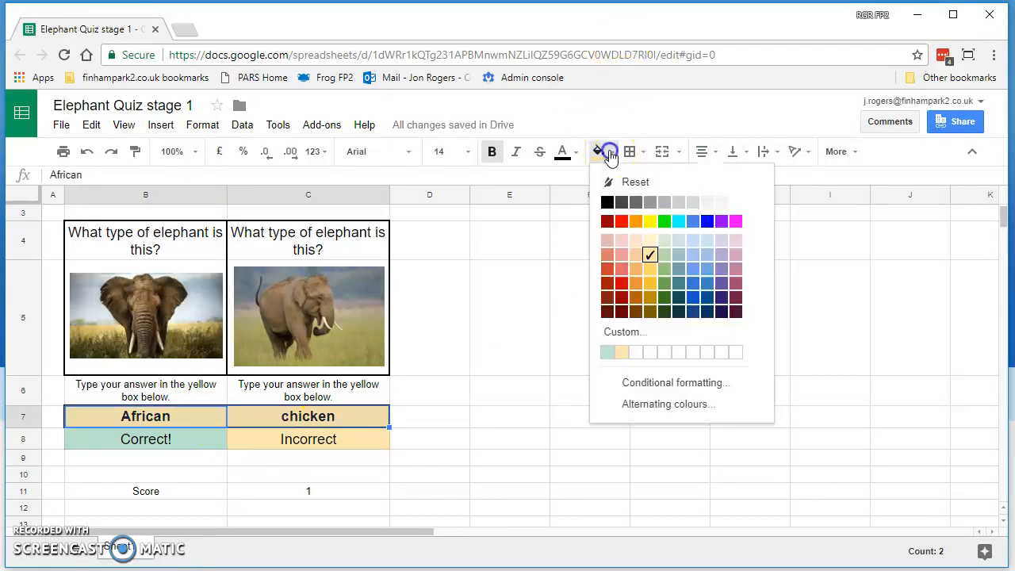
pyautogui.click(649, 220)
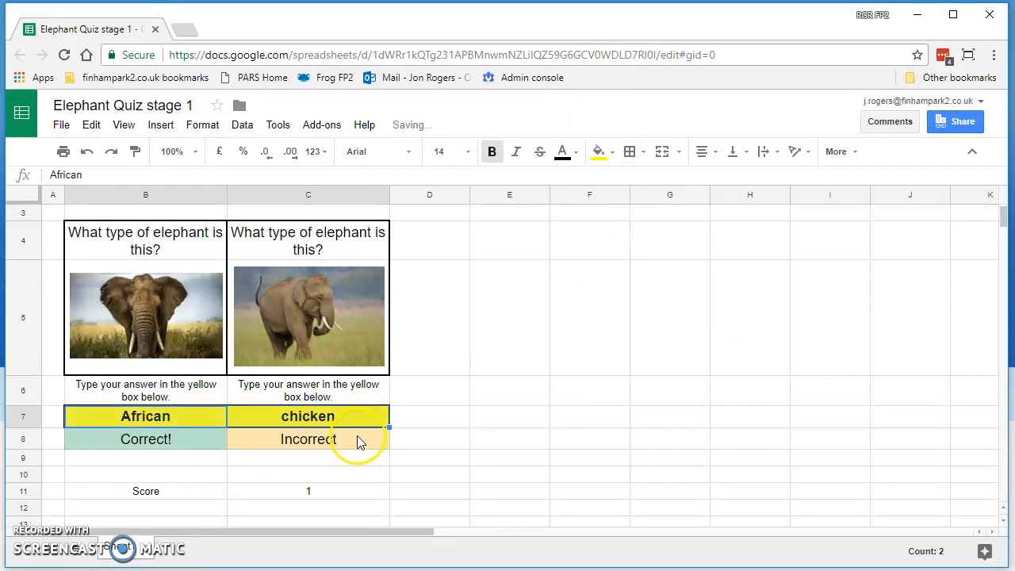
pyautogui.click(353, 457)
pyautogui.click(331, 444)
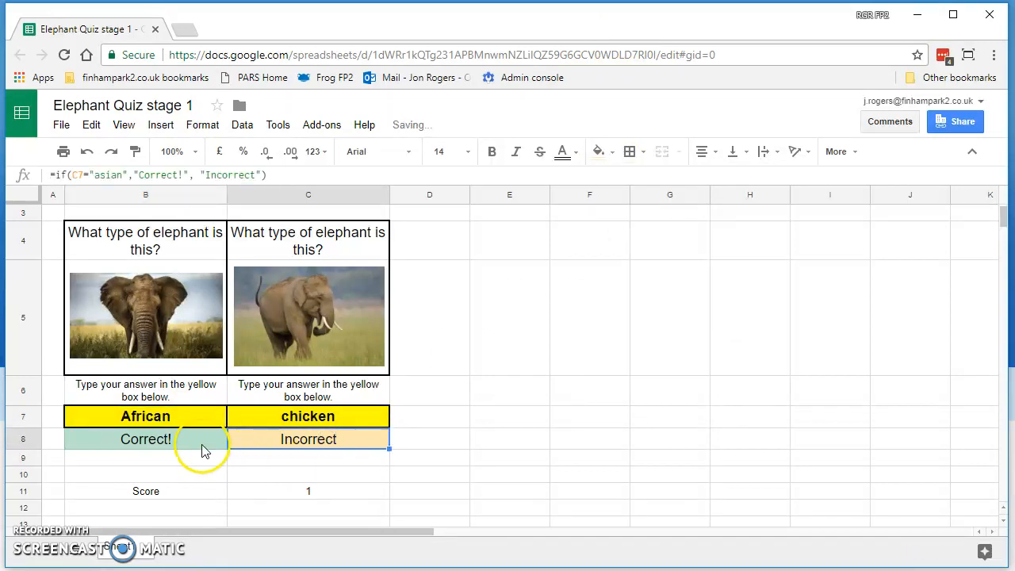
pyautogui.click(203, 451)
pyautogui.click(269, 442)
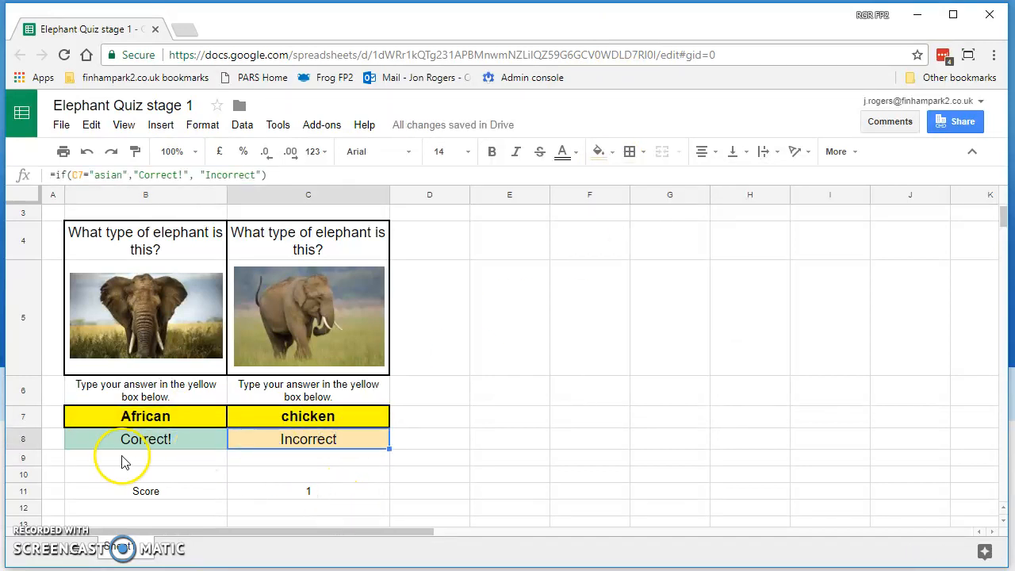
# Step: Fill the score label and score value cells B11:C11 with magenta
pyautogui.click(163, 493)
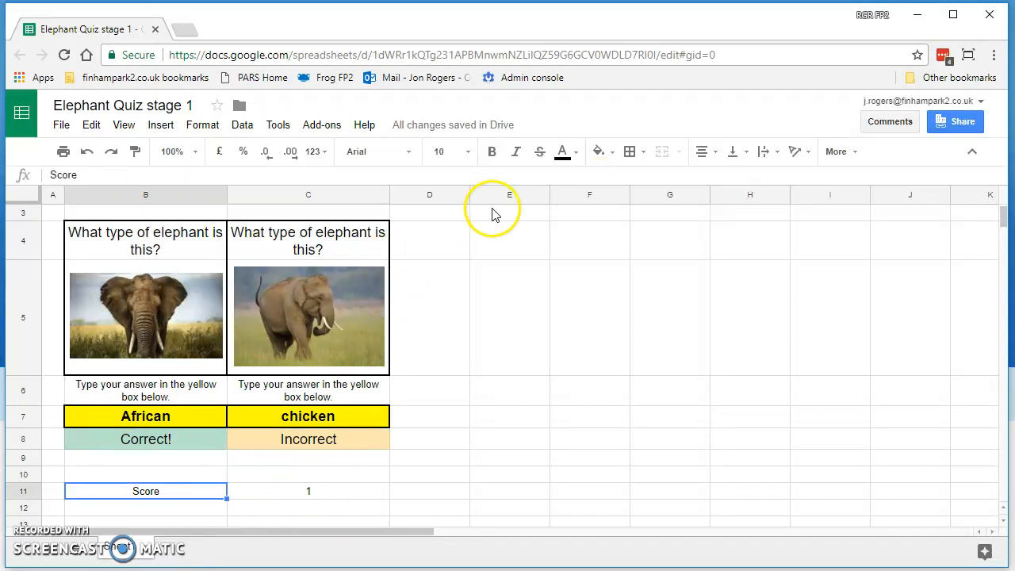
pyautogui.moveTo(294, 493); pyautogui.dragTo(180, 490)
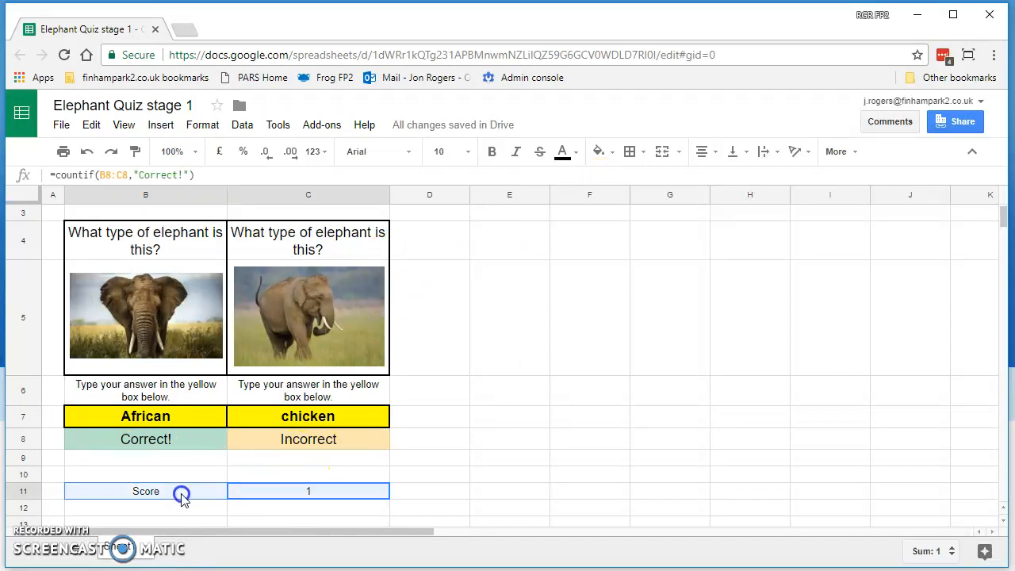
pyautogui.click(612, 153)
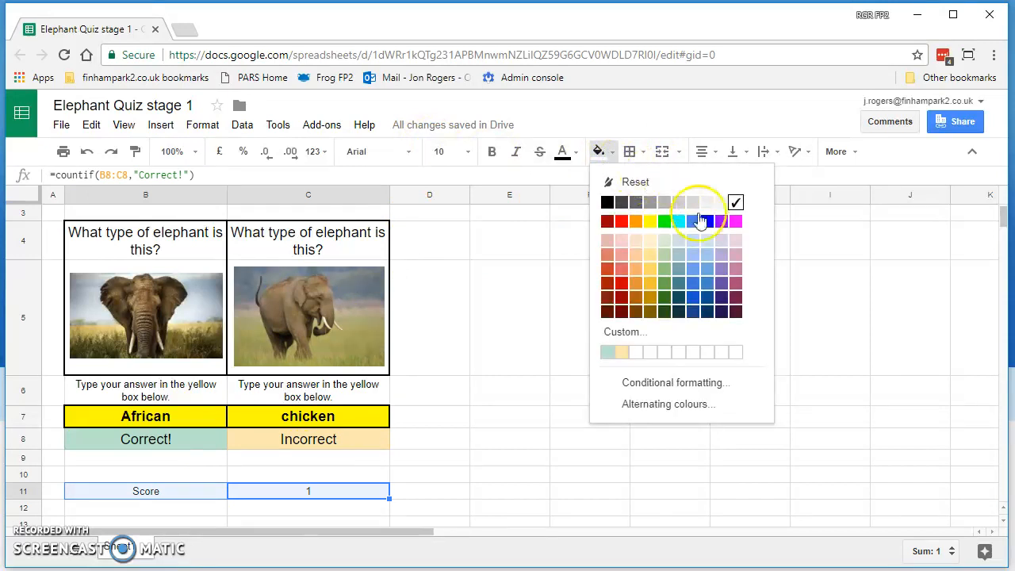
pyautogui.click(735, 220)
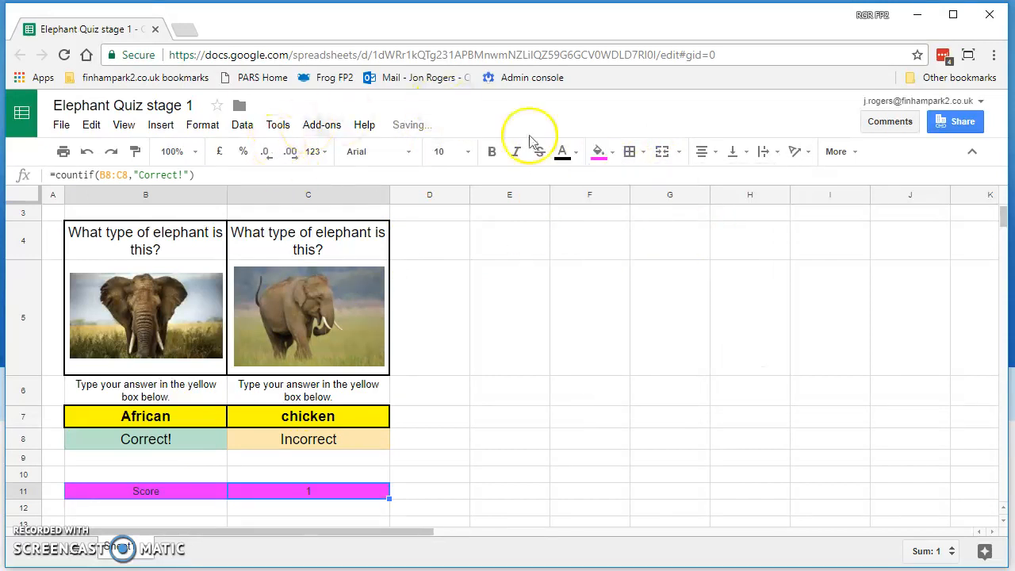
# Step: Format the score text in B11:C11 as size 14, bold and white
pyautogui.click(467, 152)
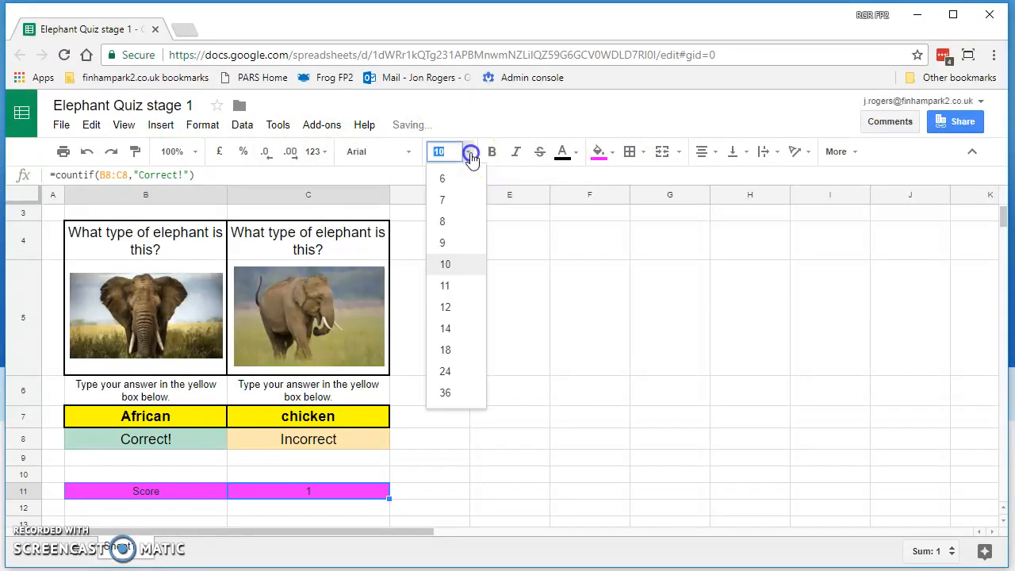
pyautogui.click(445, 328)
pyautogui.click(492, 152)
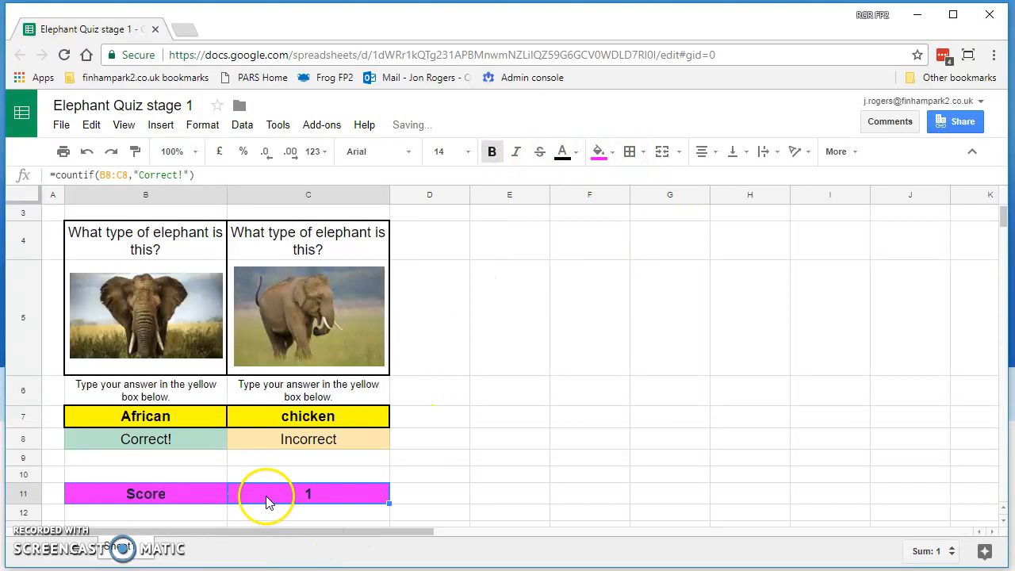
pyautogui.click(565, 151)
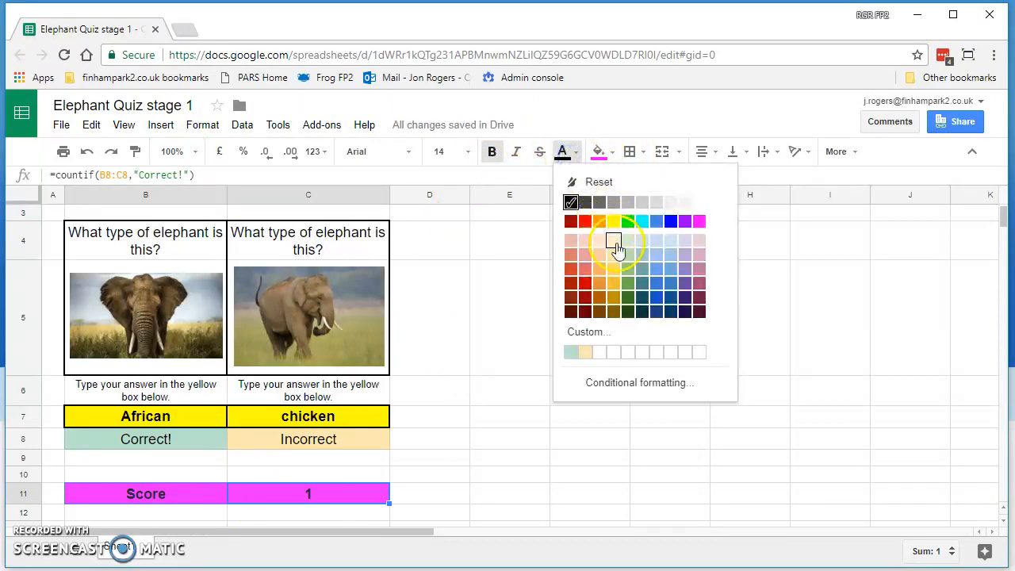
pyautogui.click(698, 203)
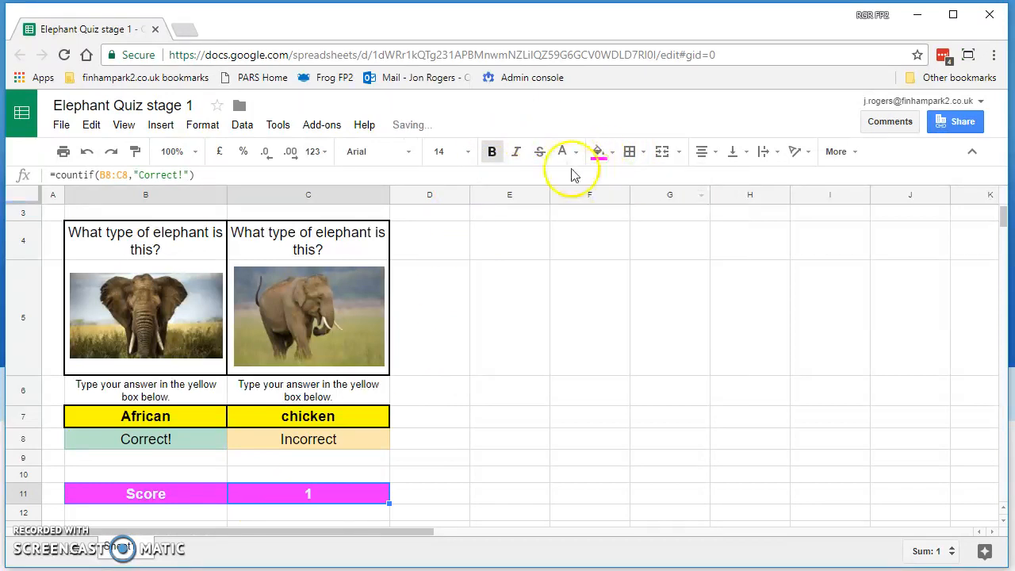
# Step: Try a dark brown fill on the score cells B11:C11 and return them to magenta
pyautogui.click(600, 152)
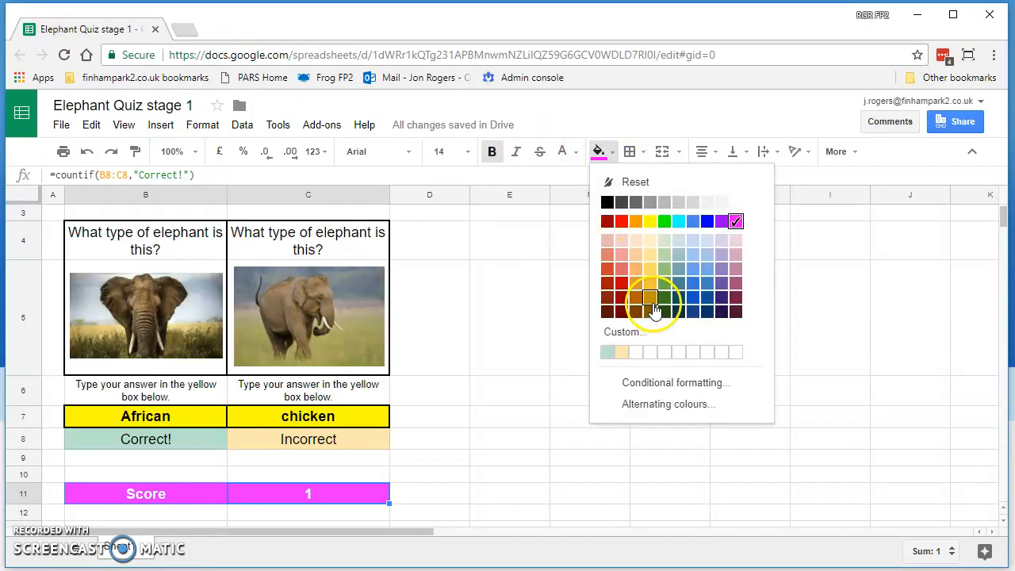
pyautogui.click(650, 311)
pyautogui.click(600, 151)
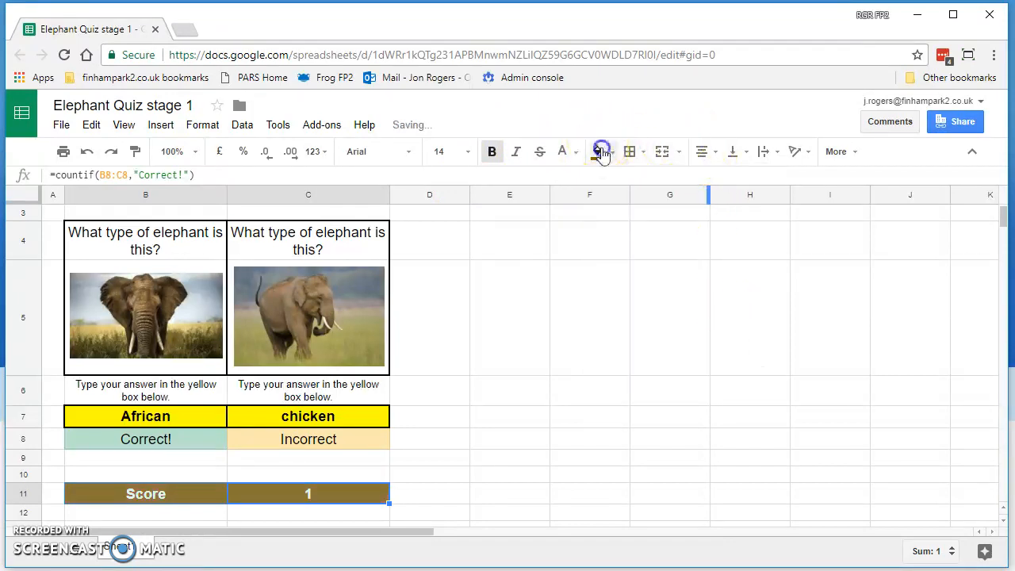
pyautogui.click(735, 219)
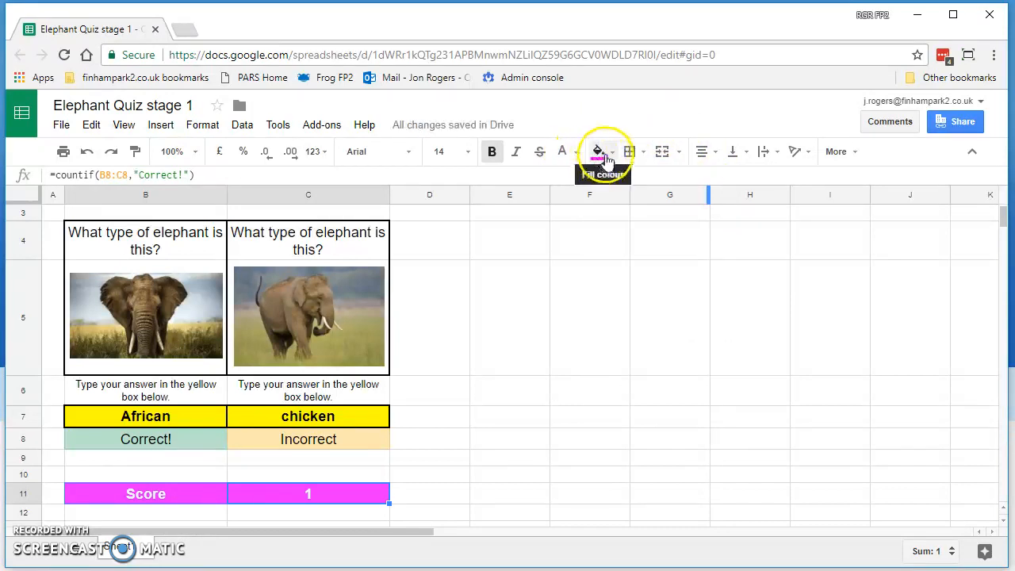
pyautogui.click(562, 151)
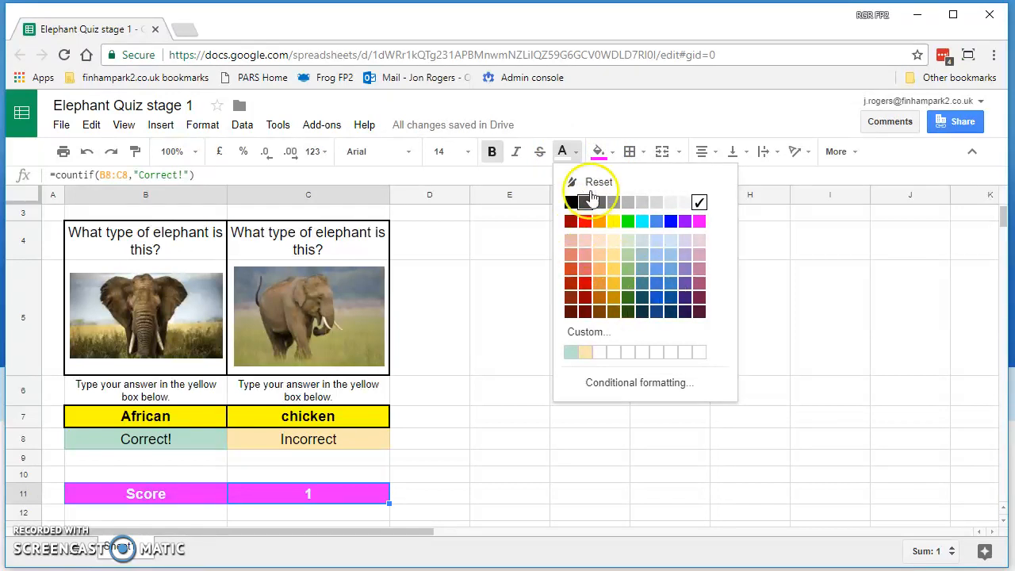
pyautogui.click(568, 151)
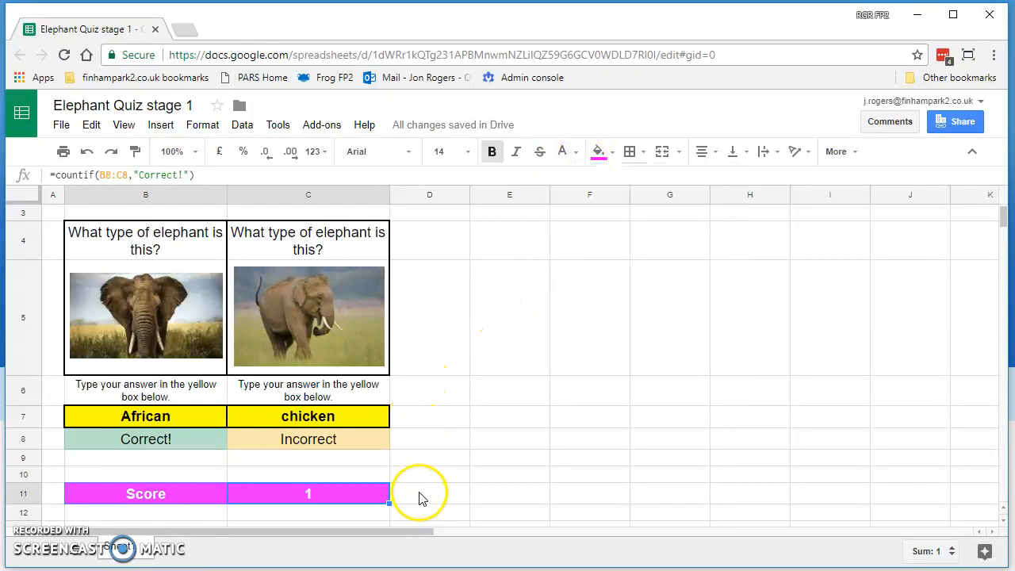
pyautogui.click(421, 445)
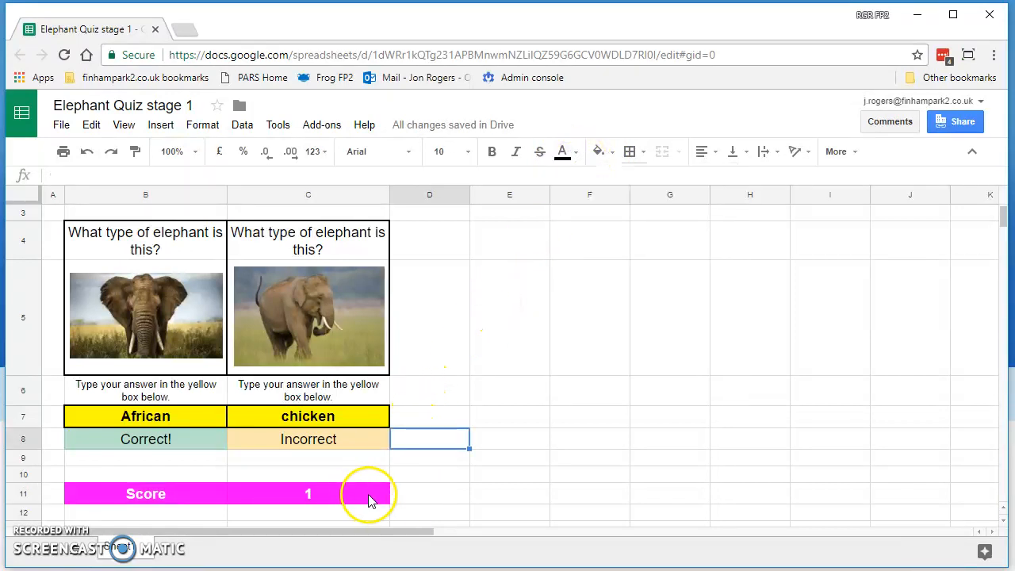
# Step: Add an outer border around the whole quiz block B4:C11
pyautogui.moveTo(369, 494); pyautogui.dragTo(169, 261)
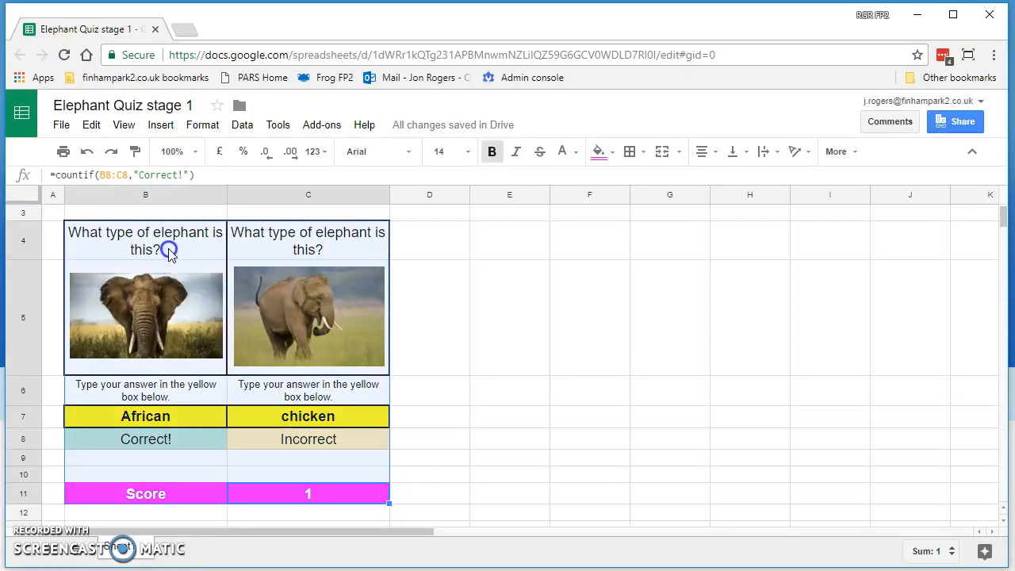
pyautogui.click(641, 151)
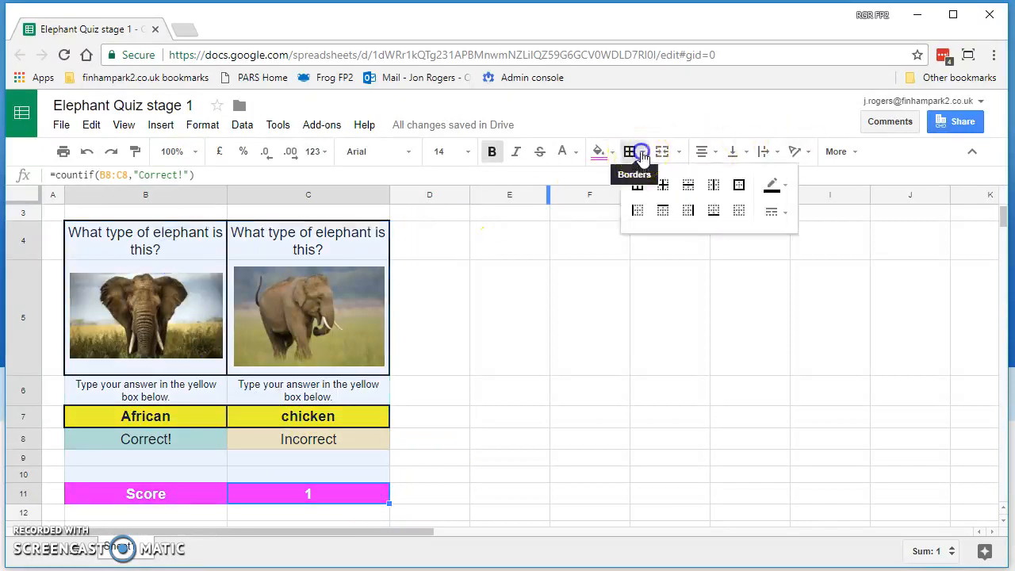
pyautogui.click(738, 185)
pyautogui.click(509, 396)
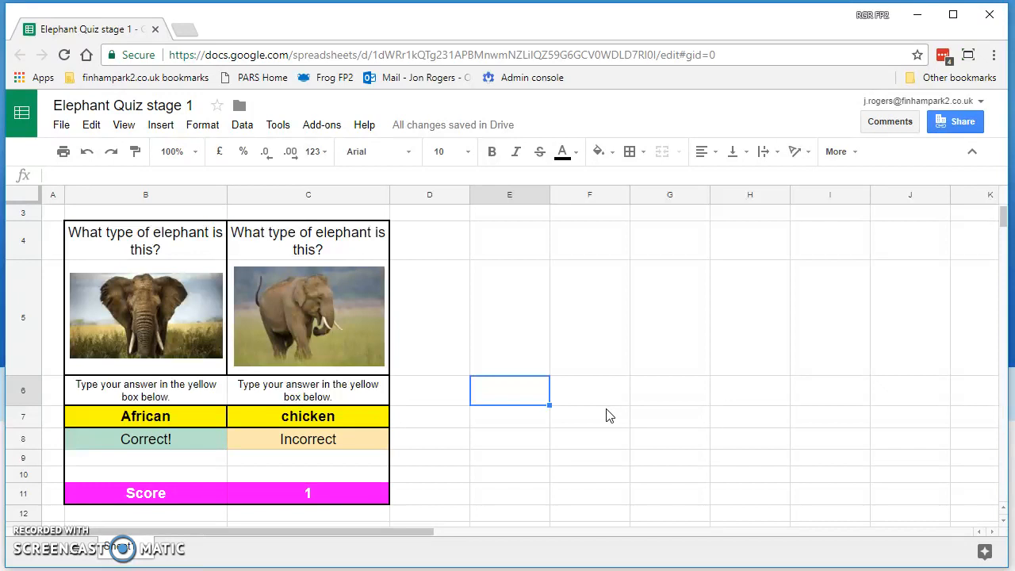
pyautogui.click(507, 400)
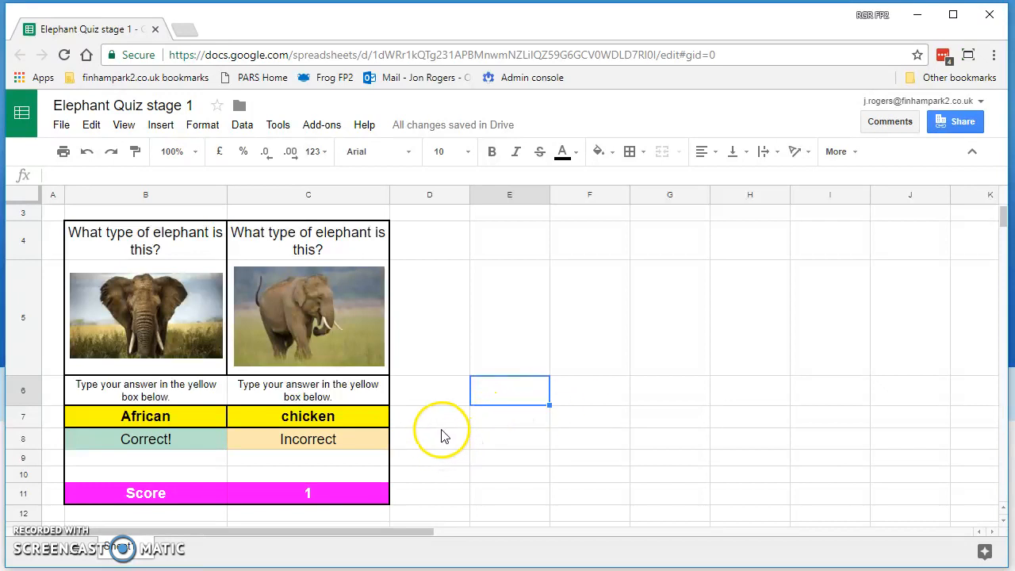
pyautogui.scroll(1, 423, 417)
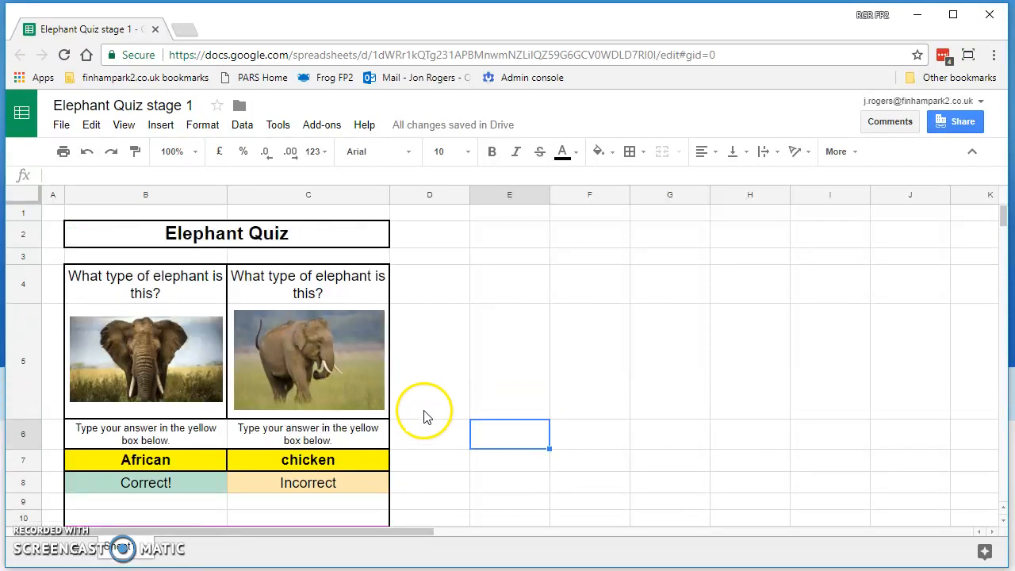